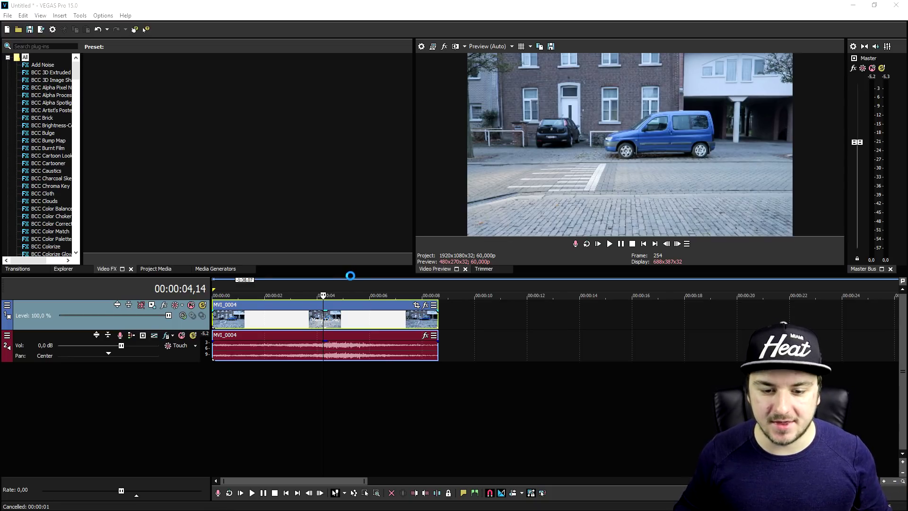
Step: Scrub through the street clip and play it from 00:00:03,10
click(352, 294)
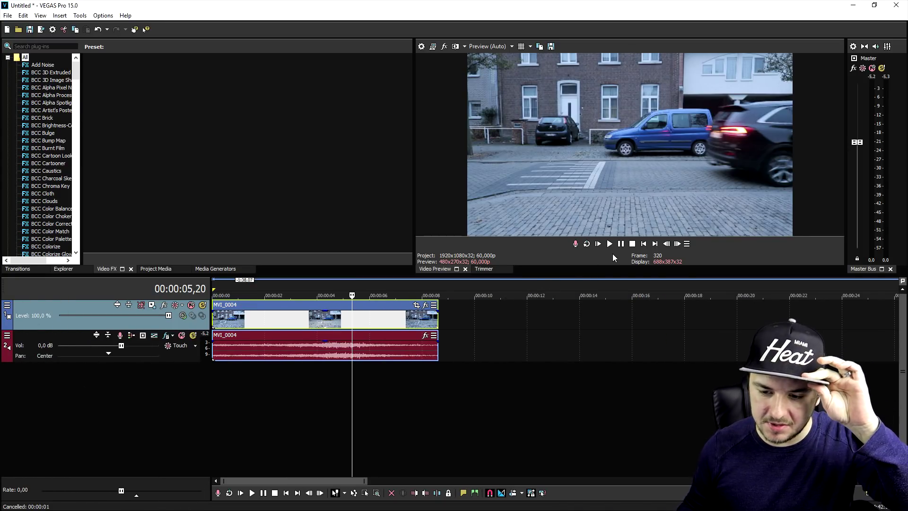
click(644, 244)
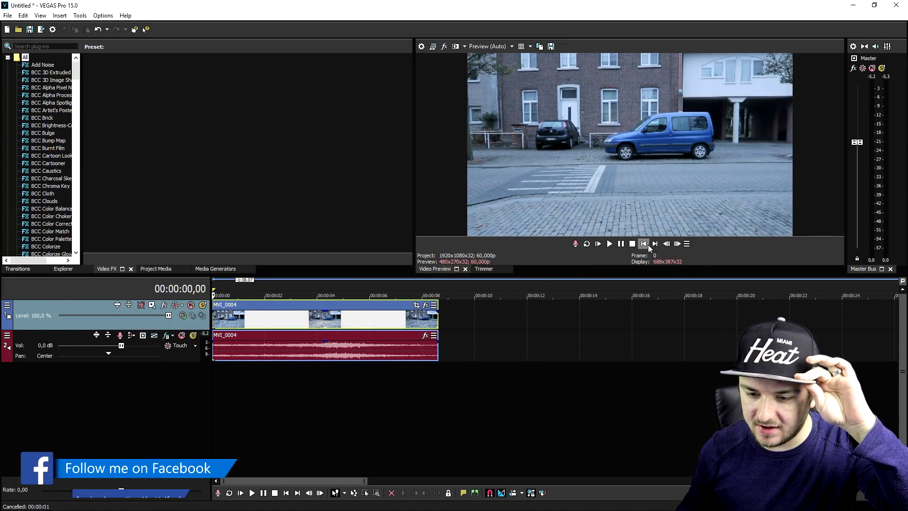
click(269, 283)
scroll(387, 286, up, 2)
click(429, 284)
click(475, 283)
click(498, 284)
click(540, 284)
click(416, 283)
click(378, 285)
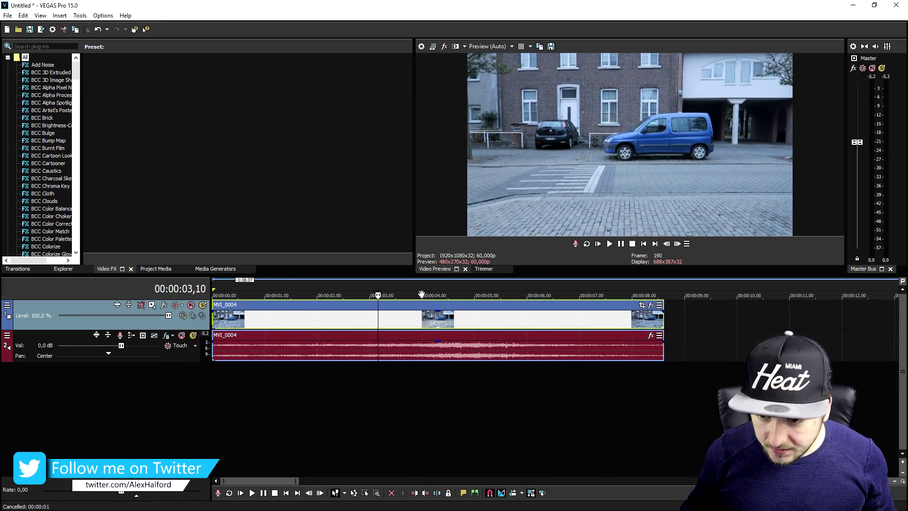
key(space)
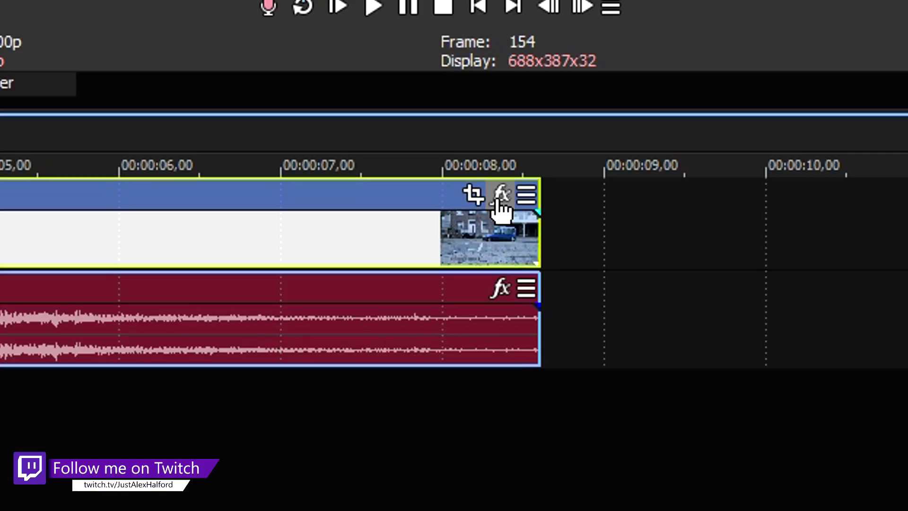
Step: Apply the 1 Turquoise GLARE W/Letterbox filter package to the MVI_0004 event
click(501, 194)
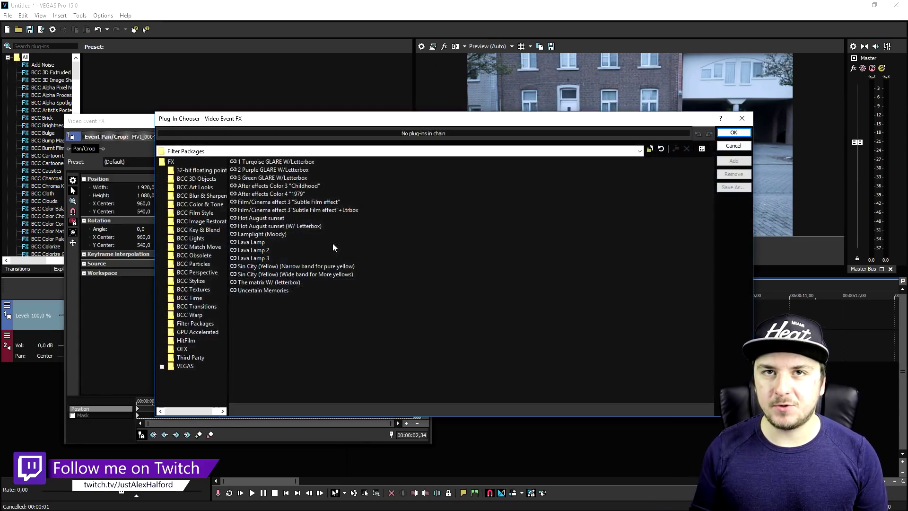
click(299, 162)
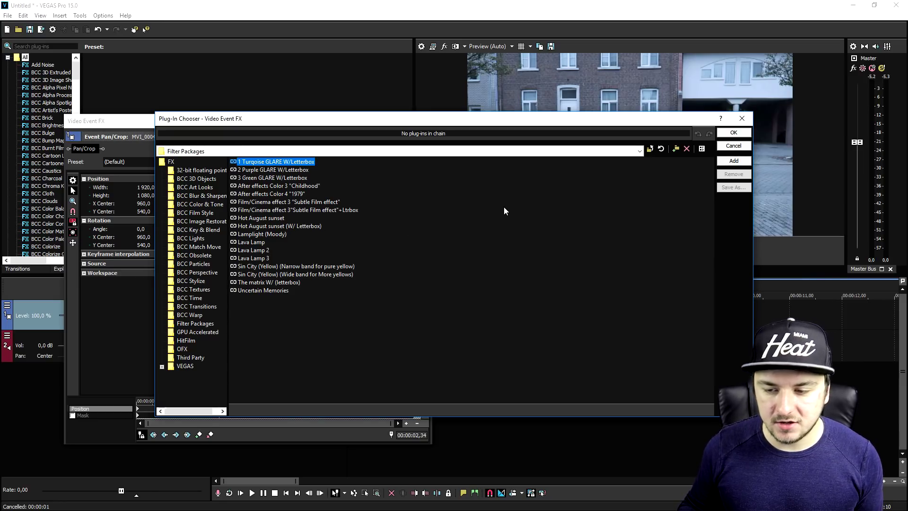
click(745, 160)
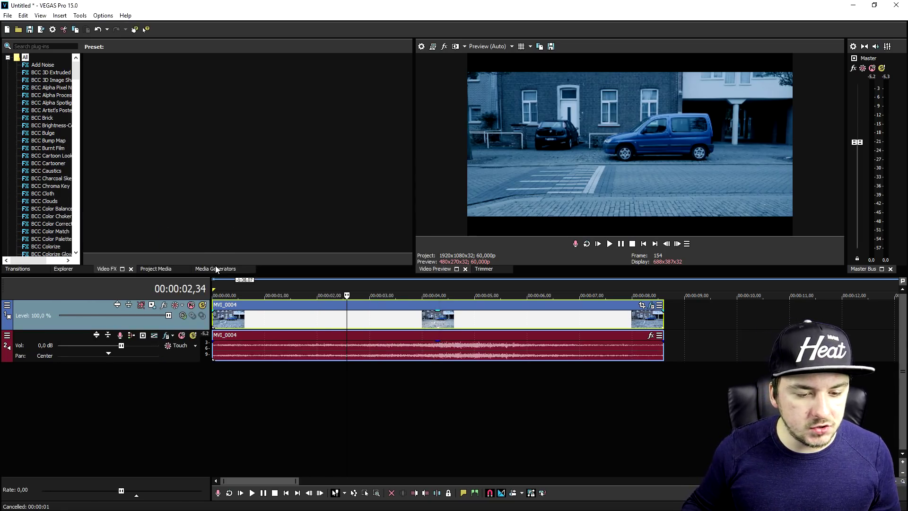
Step: Add a Titles & Text event above the clip reading 'JustAlexHalford'
click(215, 269)
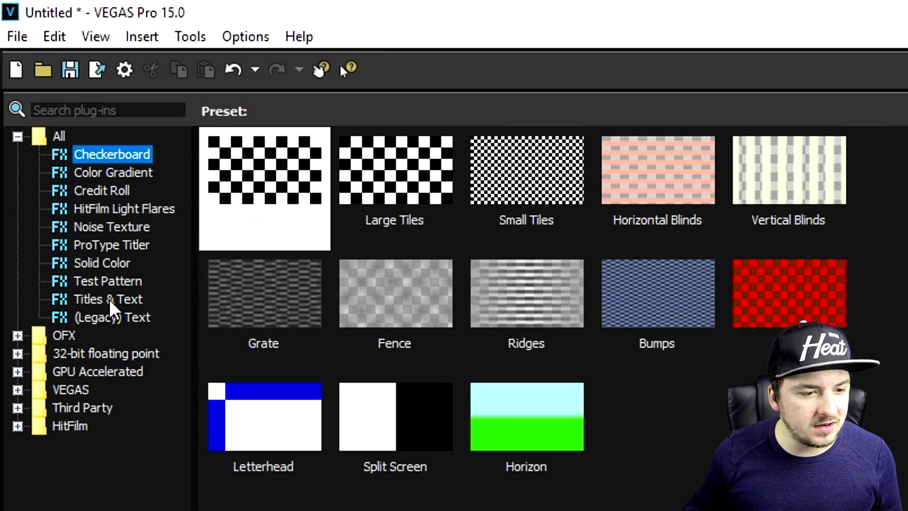
drag(265, 189, 353, 294)
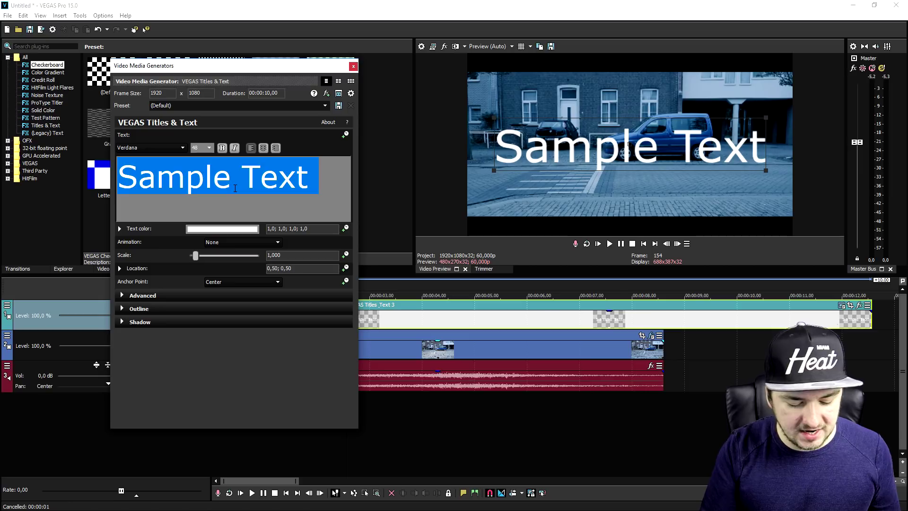
text(JustAl)
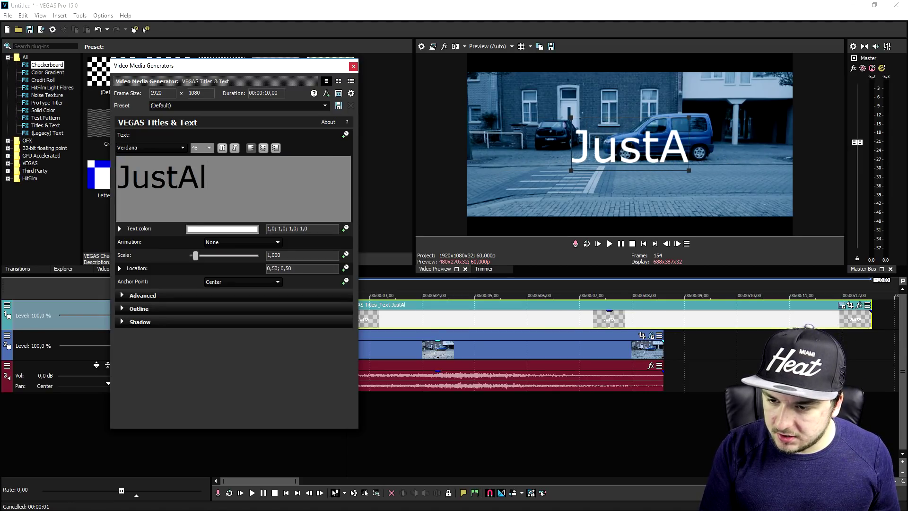
text(exHalford)
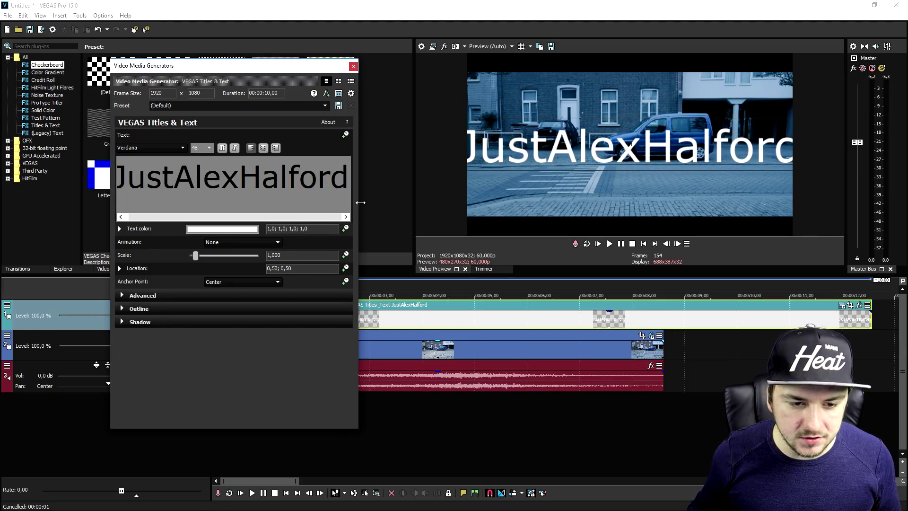
Step: Set the title's font size to 36 and shift it right of centre
double_click(169, 161)
click(197, 148)
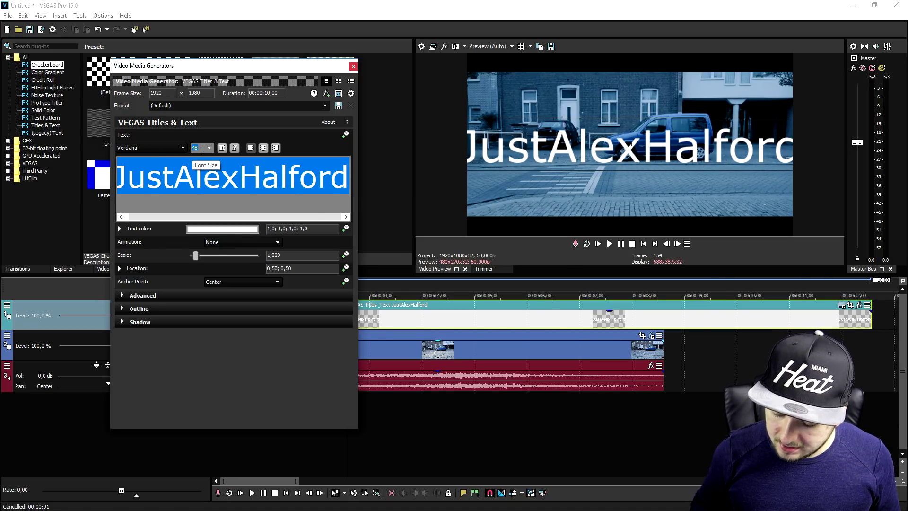
text(36)
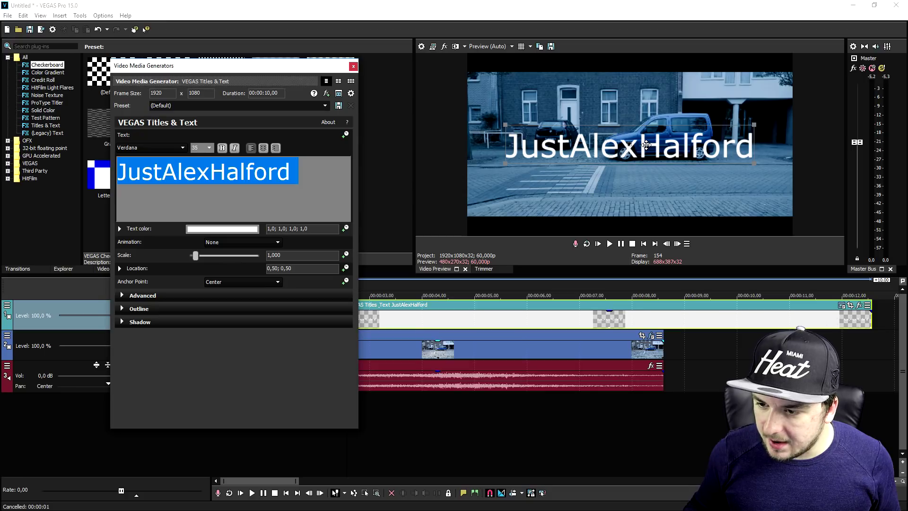
drag(669, 158, 675, 159)
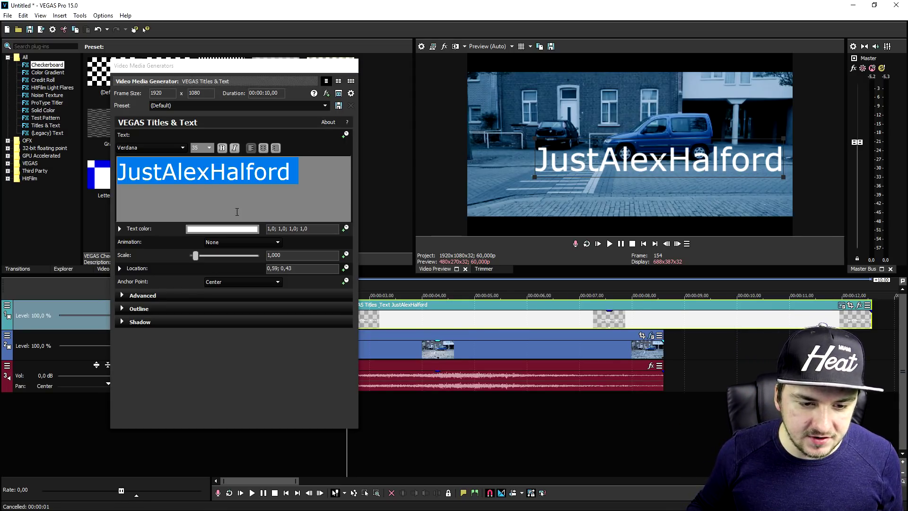
Step: Change the title font to Limerick-DemiBoldCond
click(234, 178)
double_click(234, 178)
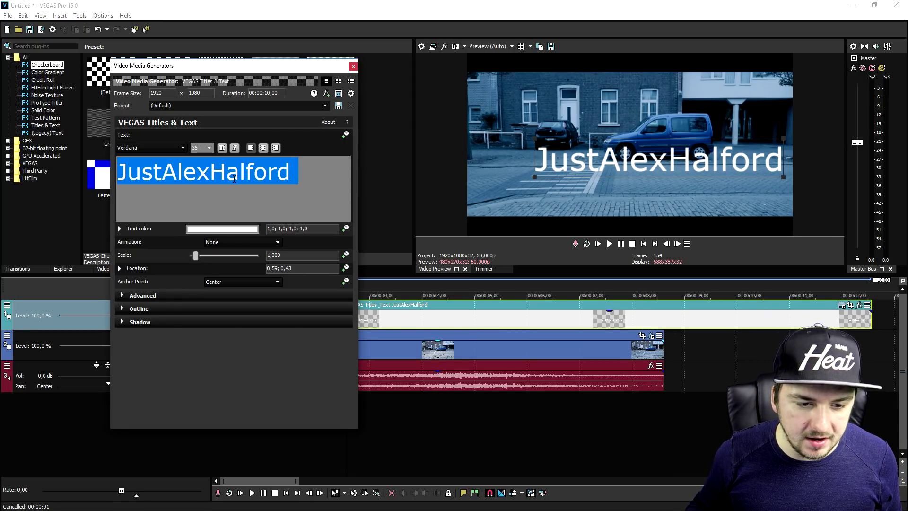
click(154, 149)
click(153, 226)
key(Down)
key(Down)
key(Down)
key(Down)
key(Down)
key(Down)
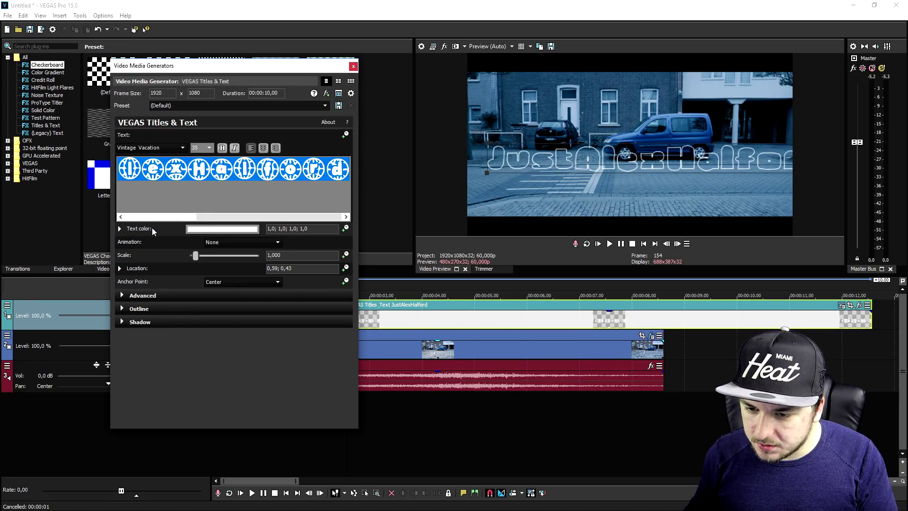
key(Down)
key(Down)
key(Down)
key(Down)
click(157, 150)
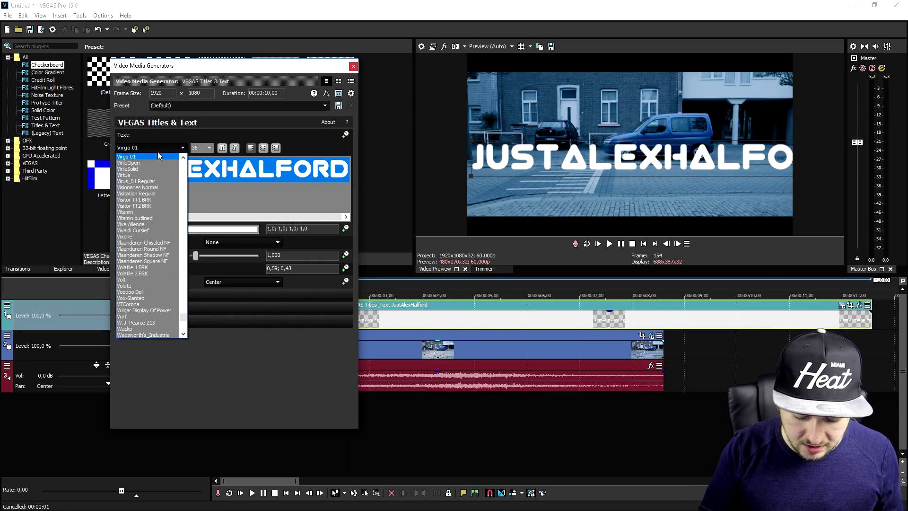
key(j)
key(k)
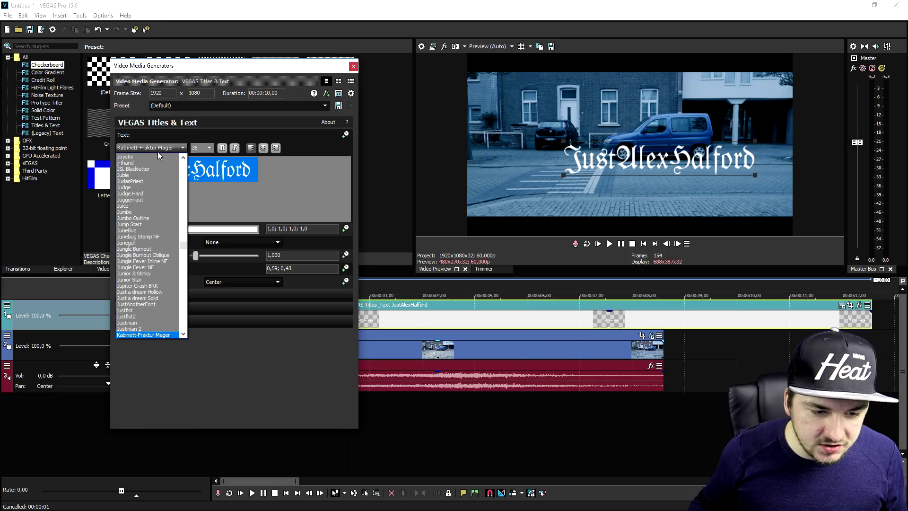
key(l)
key(Return)
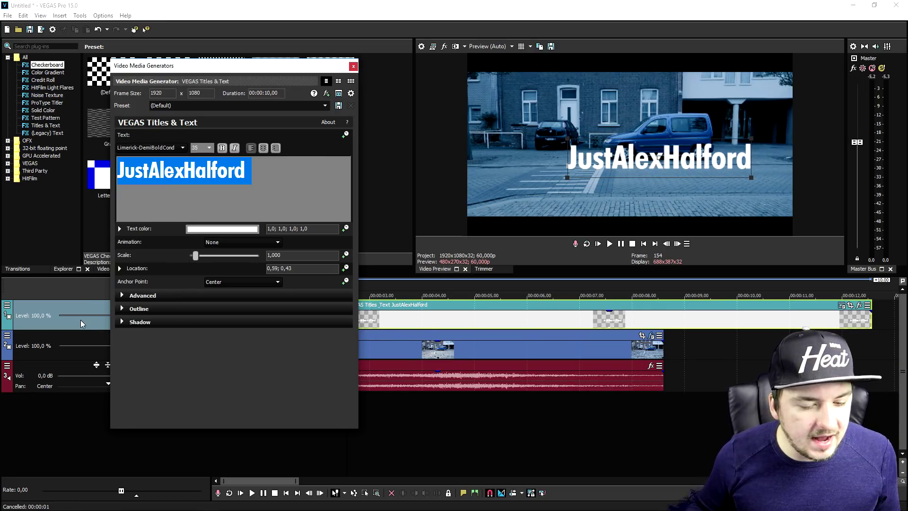
Step: Give the title a black outline of width 7.551
click(124, 309)
drag(189, 321, 241, 321)
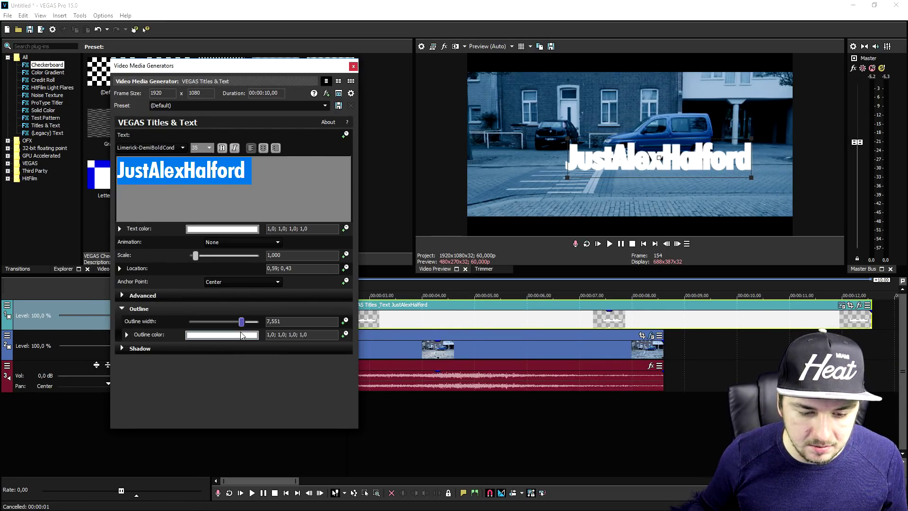
click(245, 335)
click(141, 449)
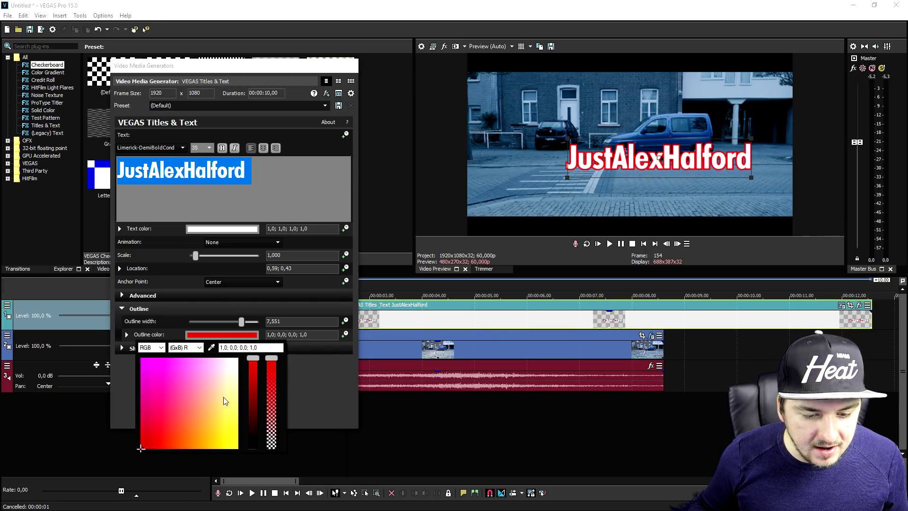
drag(246, 382, 248, 448)
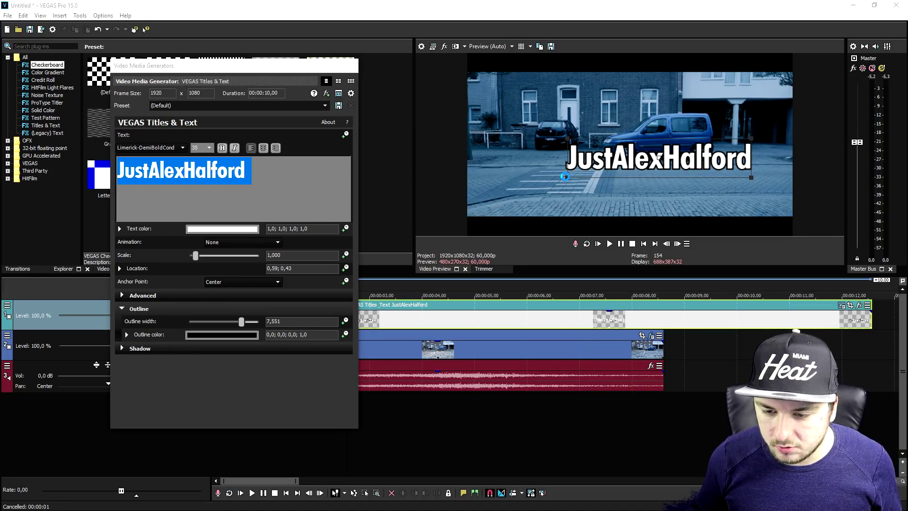
Step: Scale the title up to 1.256 and close the generator window
scroll(658, 158, up, 3)
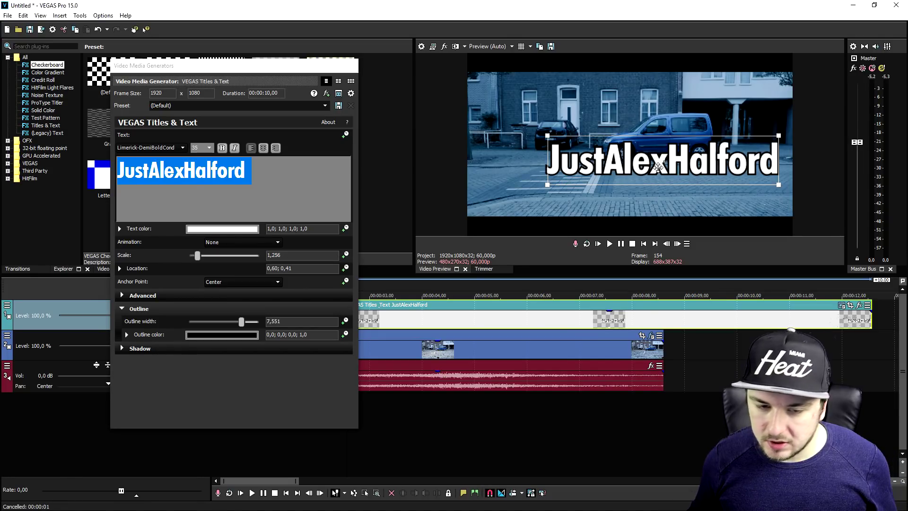
click(355, 68)
scroll(554, 320, down, 2)
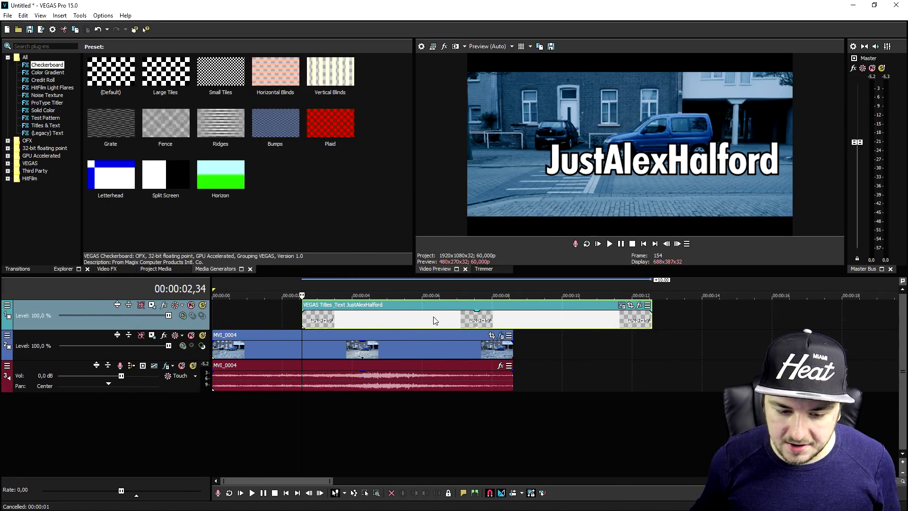
scroll(422, 320, up, 2)
Step: Preview the title and split its event at frame 278
key(space)
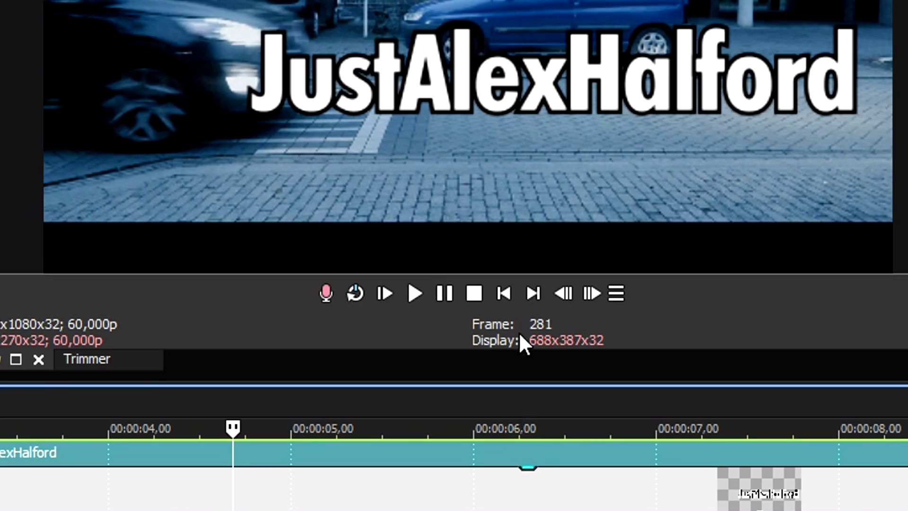
click(562, 293)
click(563, 293)
click(562, 293)
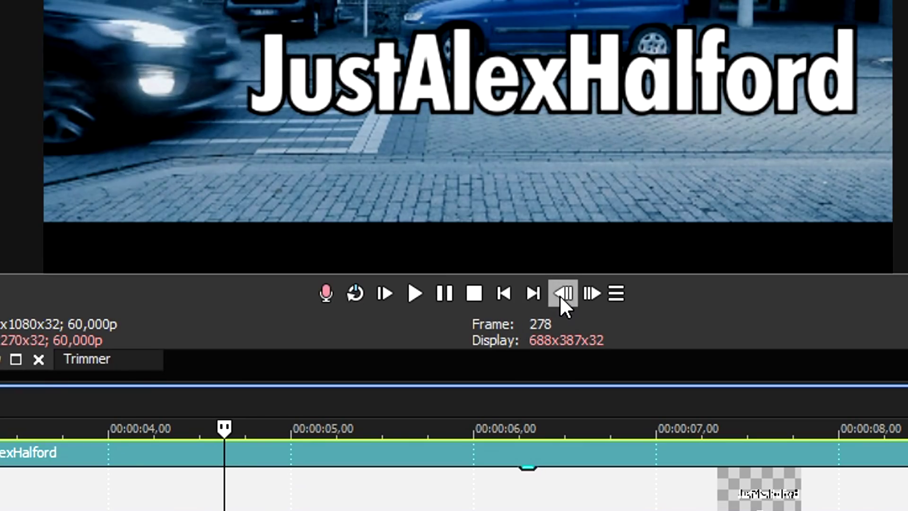
click(563, 293)
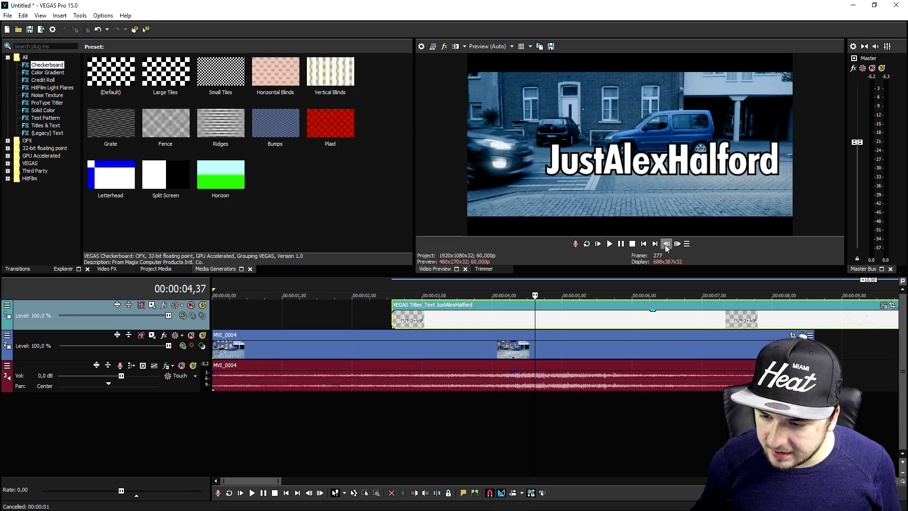
click(677, 244)
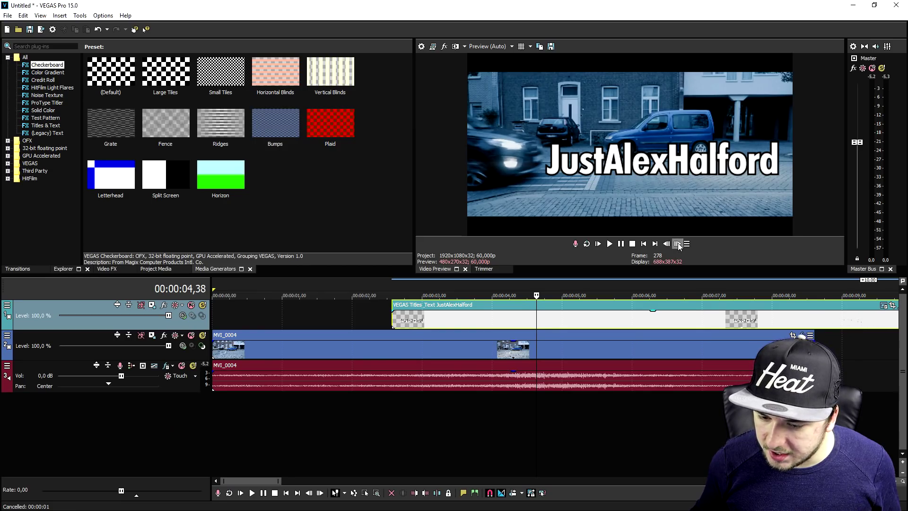
key(s)
Step: Trim the title event's end so it finishes with the MVI_0004 clip
scroll(559, 341, down, 3)
scroll(558, 338, down, 2)
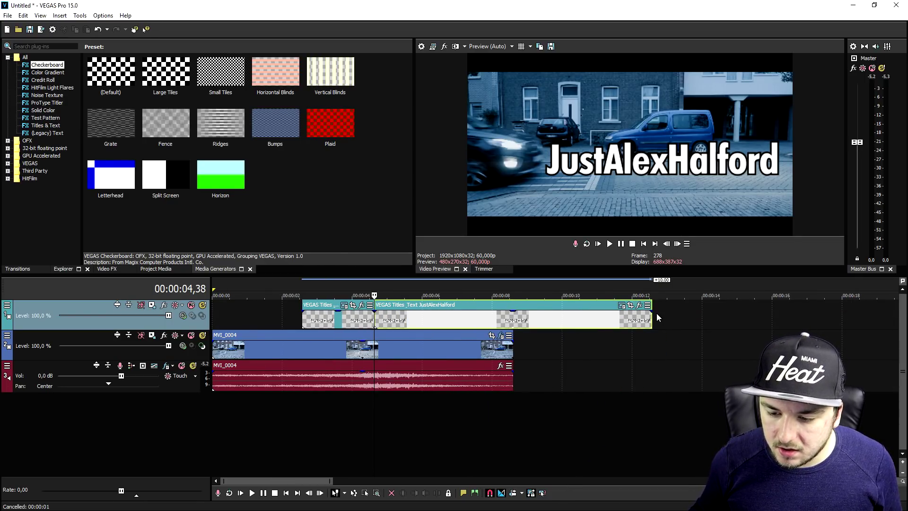
drag(652, 314, 513, 314)
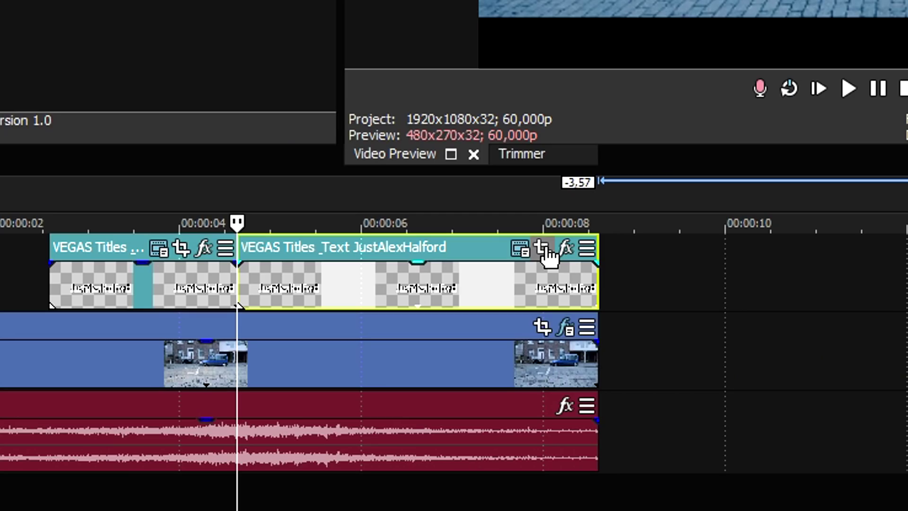
click(493, 306)
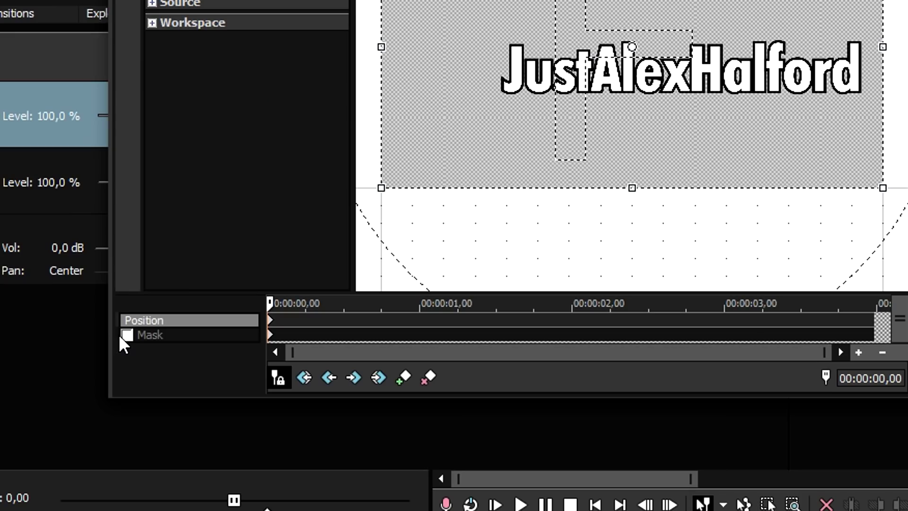
Step: Enable Mask, draw a rectangle around the title, and keyframe its first two frames
click(73, 415)
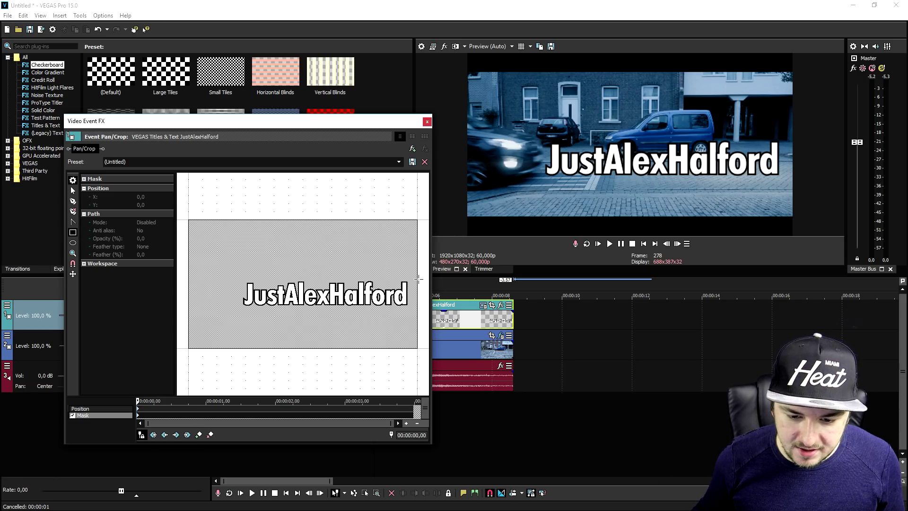
drag(419, 269, 238, 316)
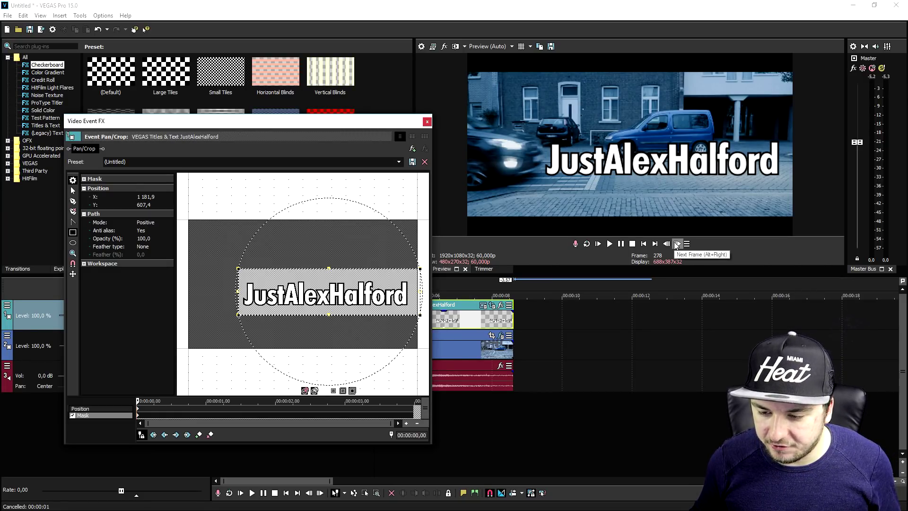
click(676, 244)
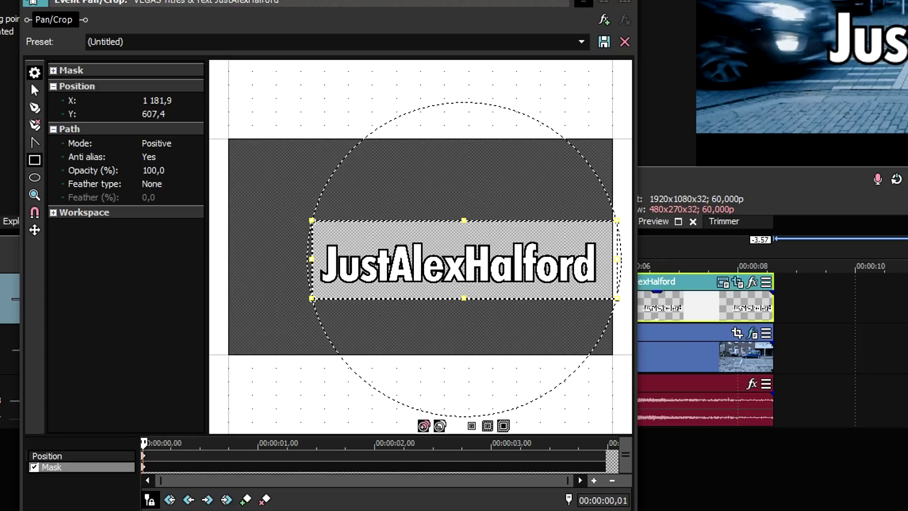
scroll(208, 300, up, 2)
drag(267, 263, 290, 264)
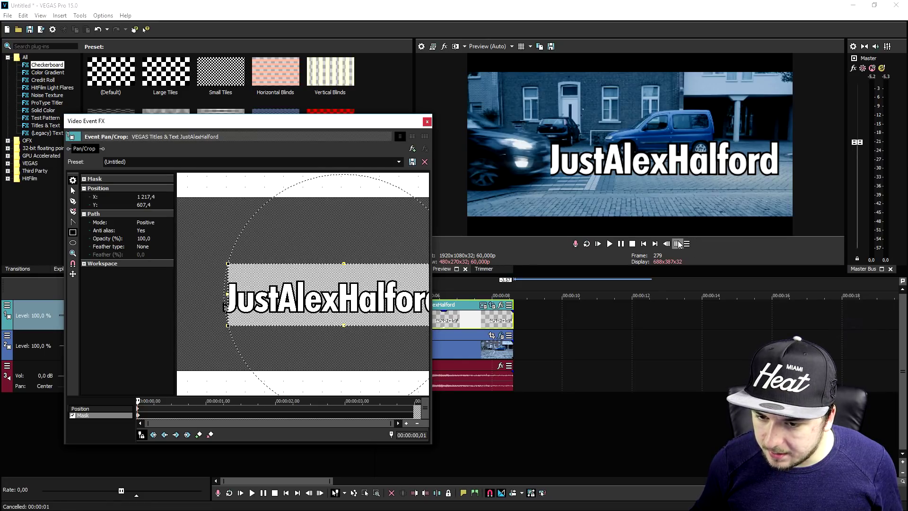
click(678, 243)
drag(228, 294, 234, 294)
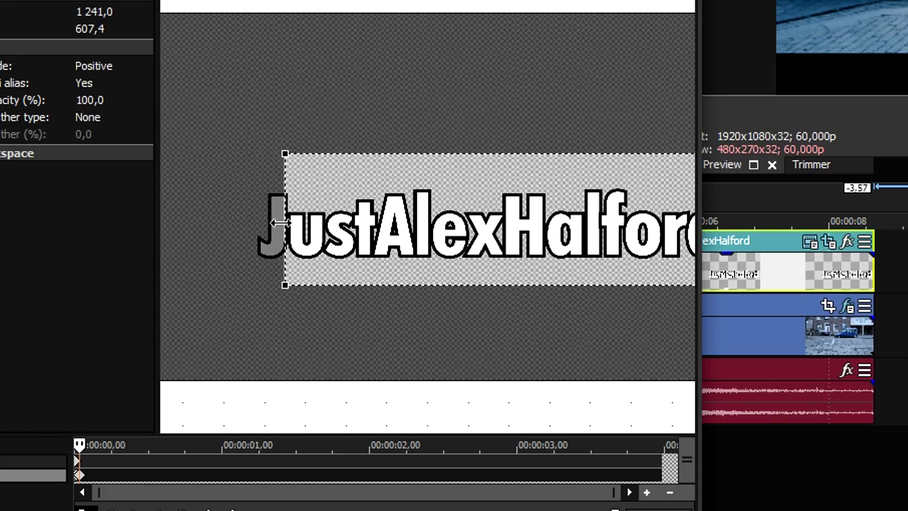
drag(280, 222, 279, 223)
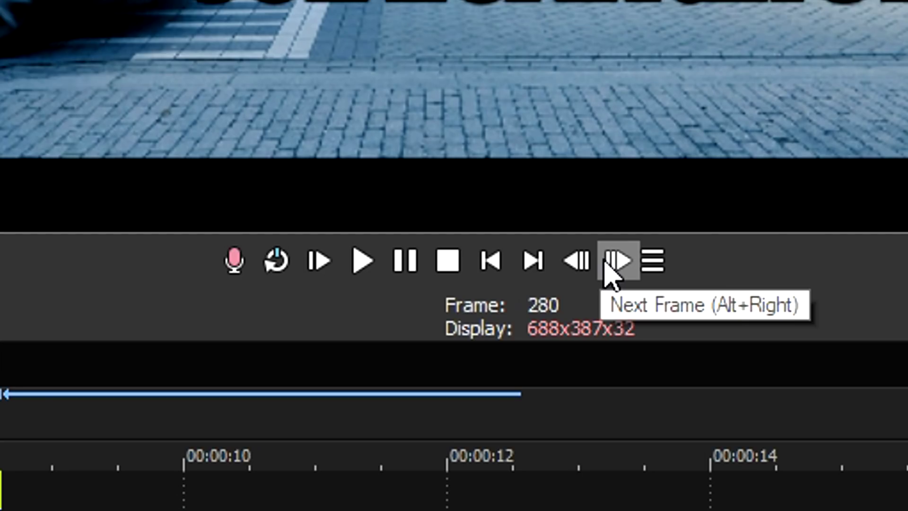
Step: Keyframe the following frames, moving the mask edge right with the car past 'Just' into the A
click(616, 261)
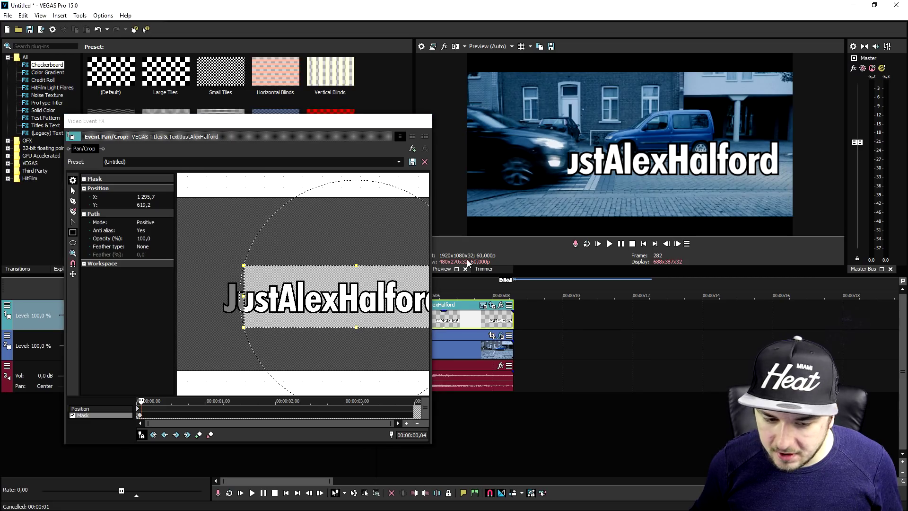
drag(246, 294, 255, 294)
click(678, 244)
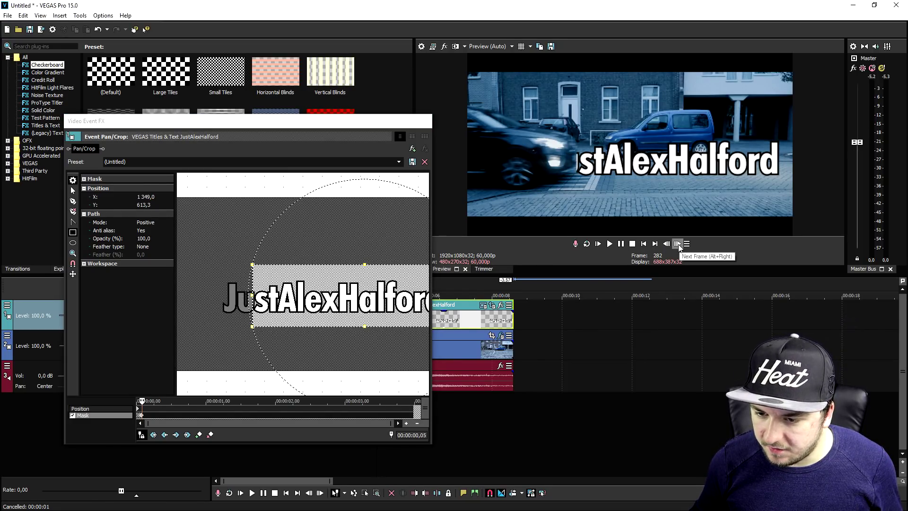
click(678, 244)
mouse_move(252, 294)
mouse_down()
mouse_move(270, 294)
mouse_move(263, 294)
mouse_up()
click(678, 245)
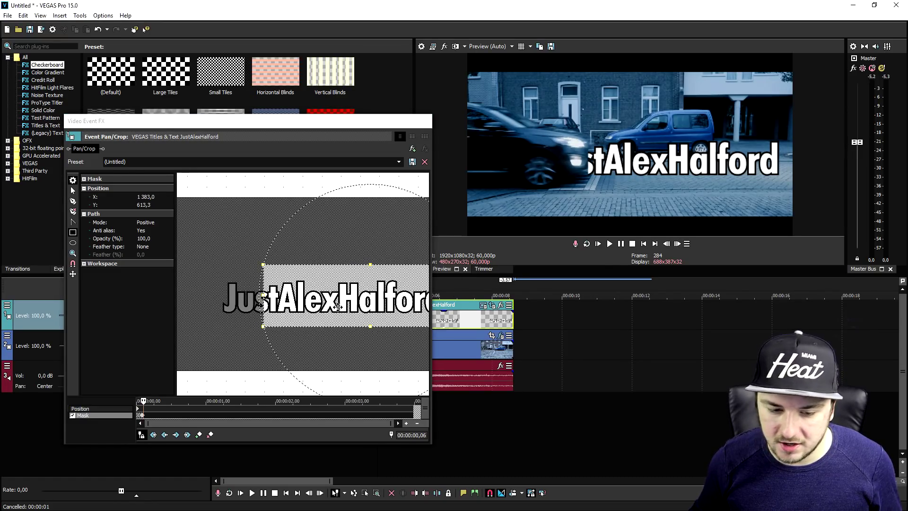
drag(263, 294, 267, 293)
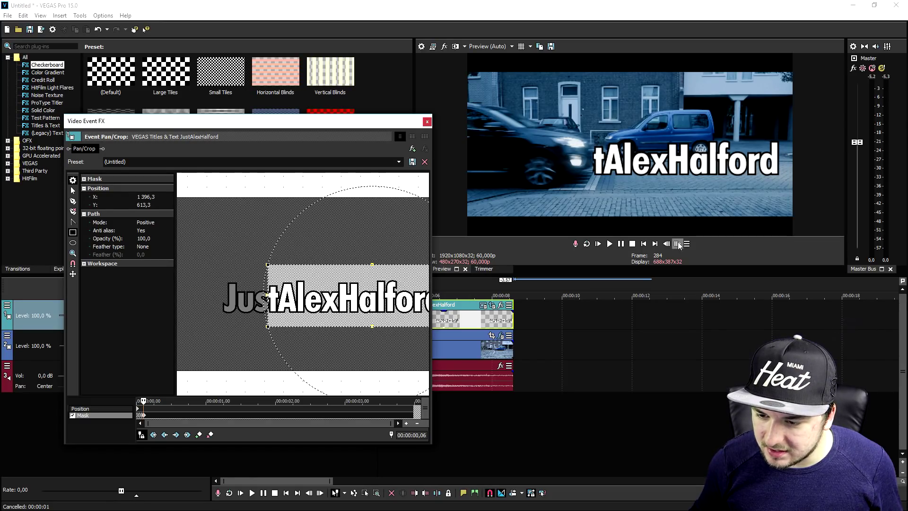
click(678, 245)
drag(266, 302, 277, 296)
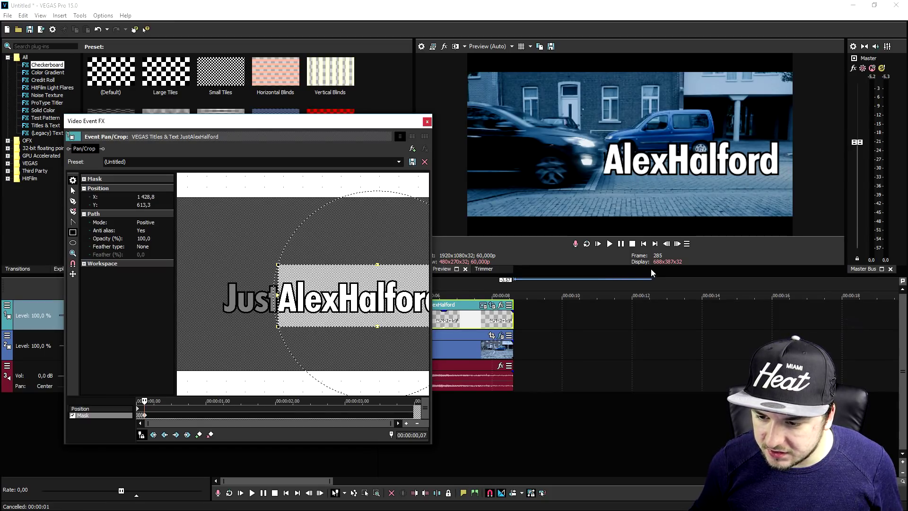
click(676, 244)
drag(278, 295, 287, 296)
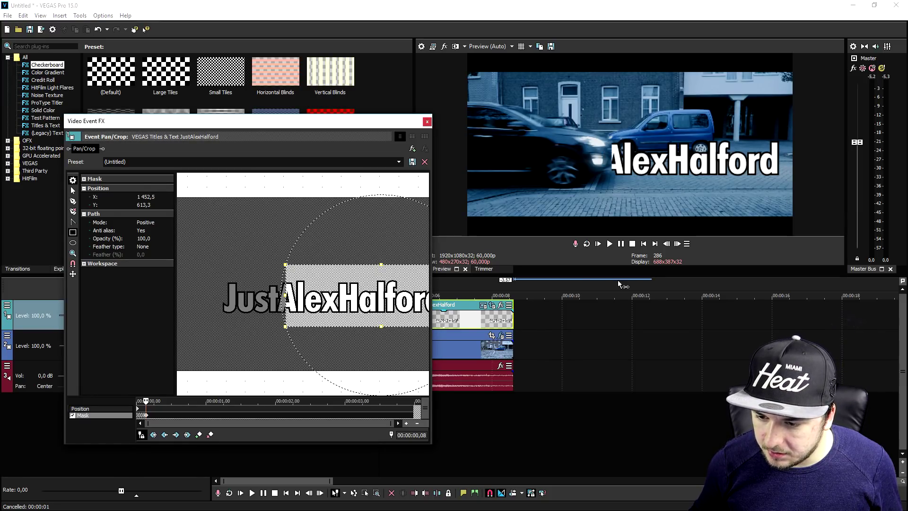
click(678, 244)
click(287, 296)
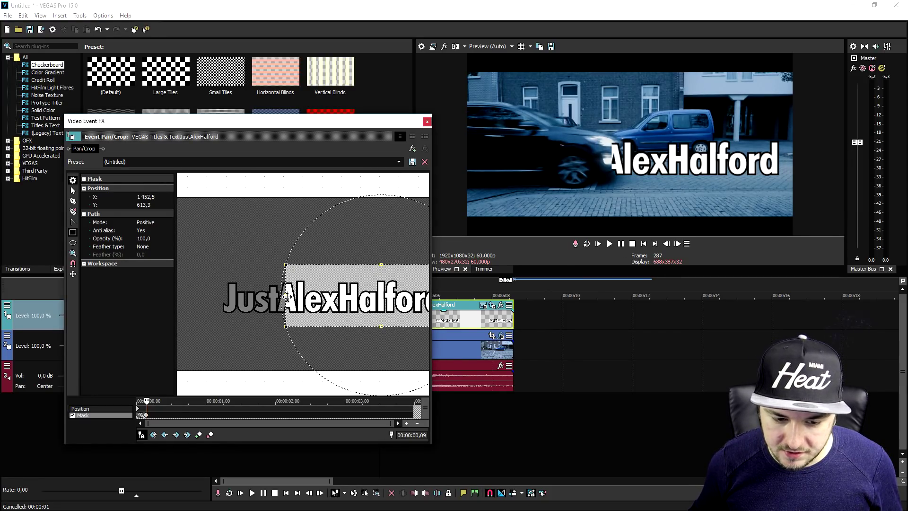
mouse_move(284, 294)
mouse_down()
mouse_move(299, 294)
mouse_move(291, 294)
mouse_up()
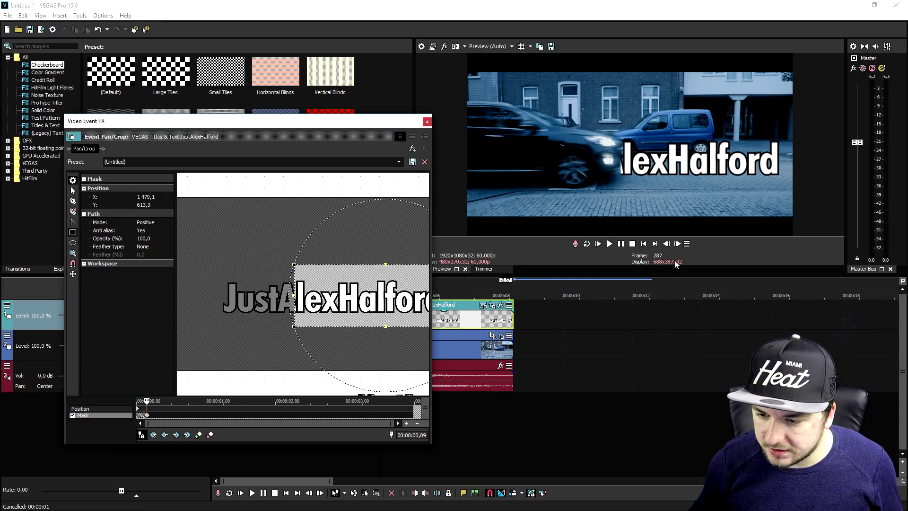
Step: Continue frame by frame, pushing the mask edge right between 'Ale' and 'x' and beyond
click(677, 244)
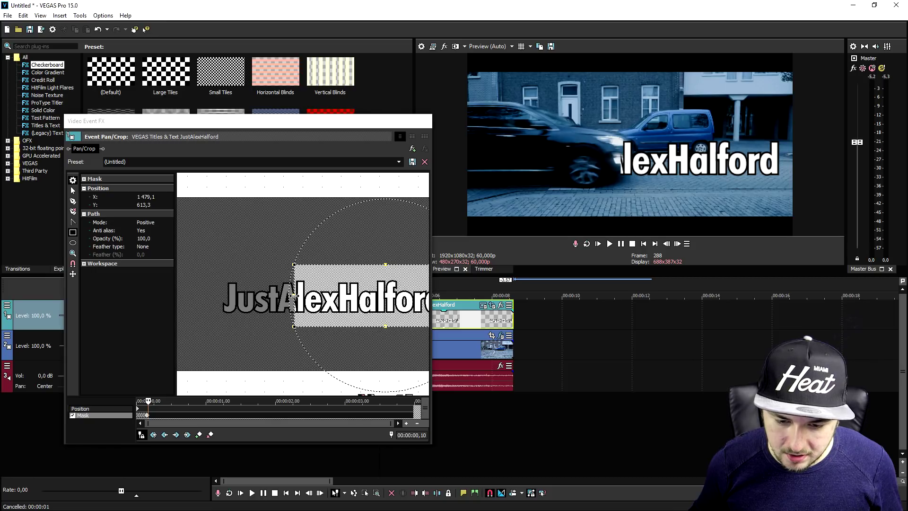
drag(294, 294, 300, 294)
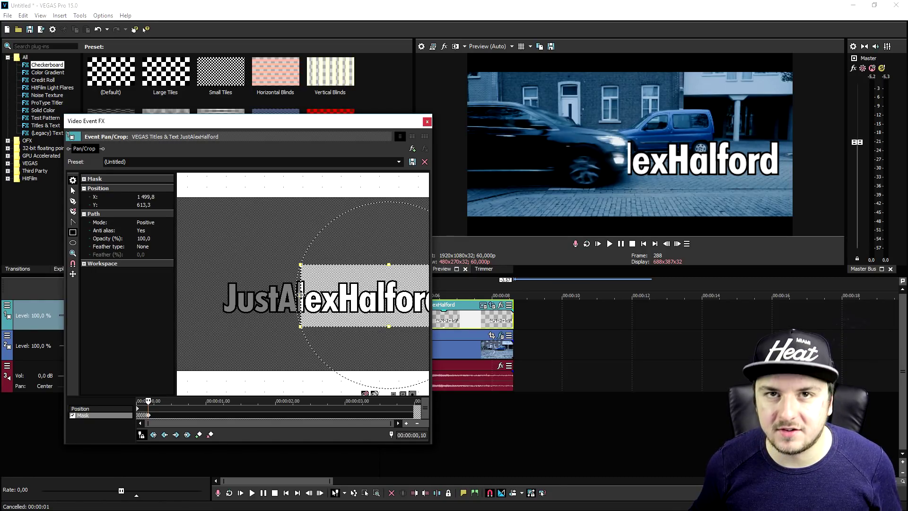
click(677, 244)
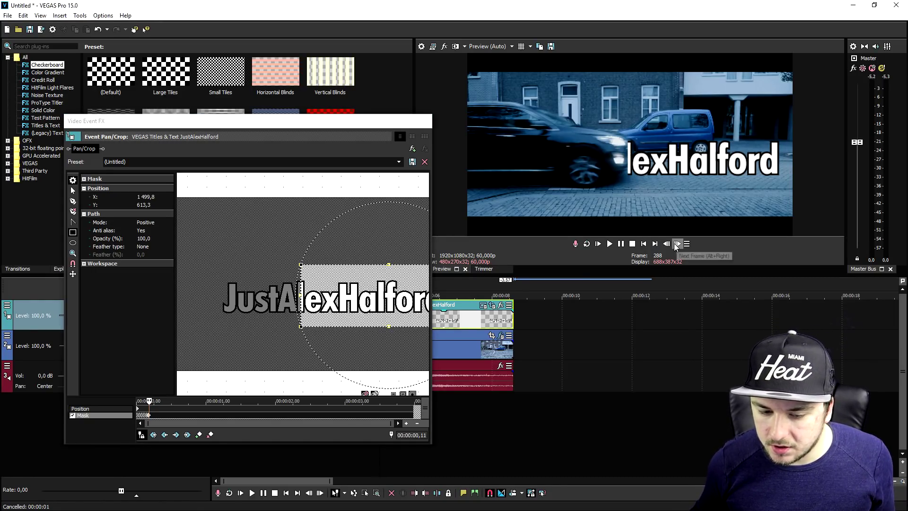
drag(301, 294, 312, 296)
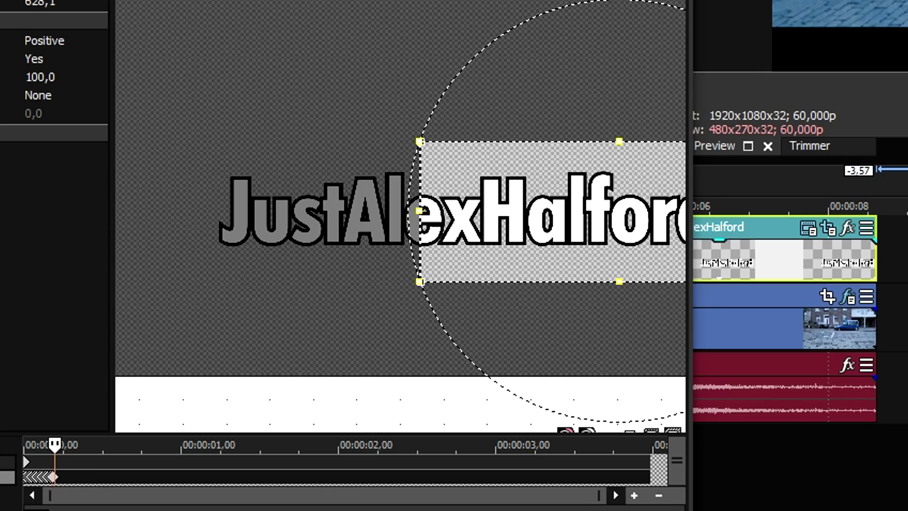
drag(429, 212, 446, 212)
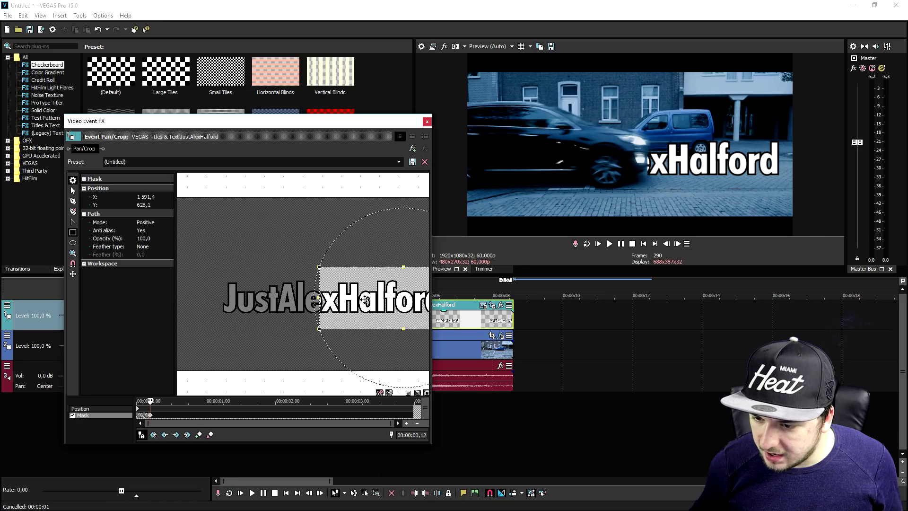
click(677, 244)
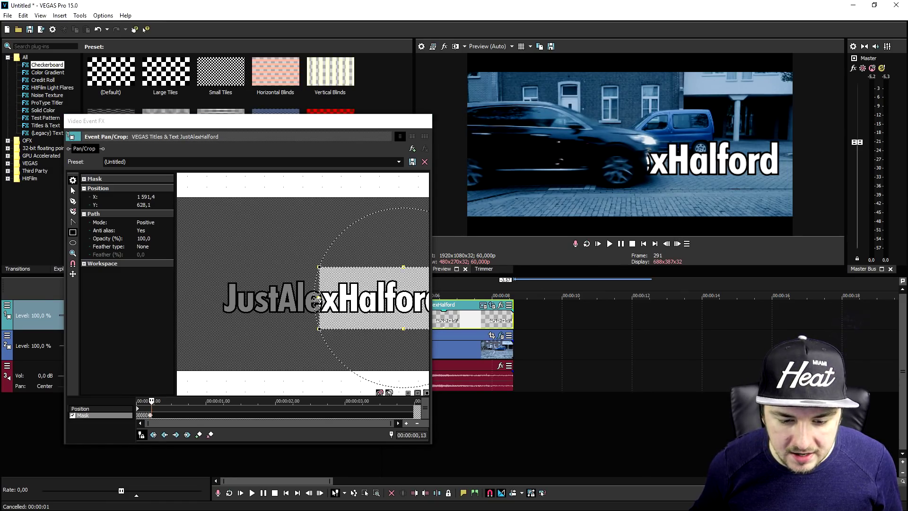
drag(317, 297, 347, 296)
key(Right)
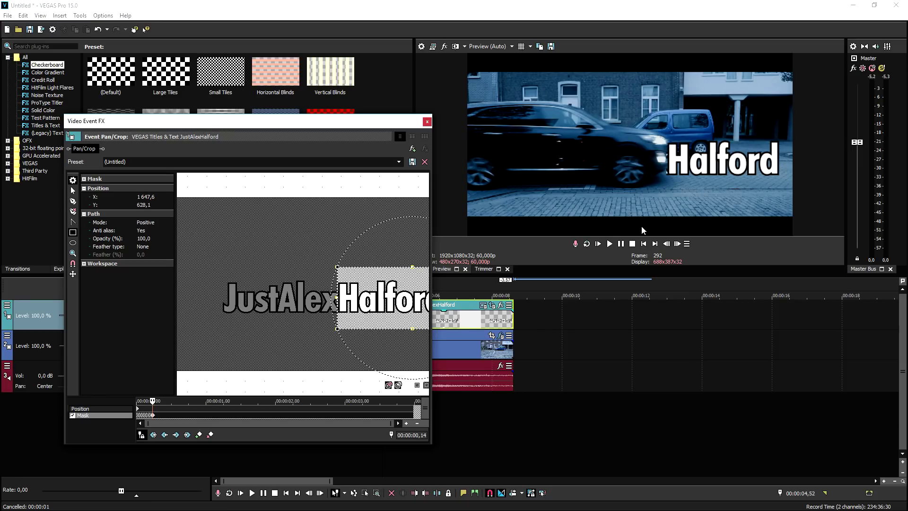
click(677, 243)
mouse_move(336, 297)
mouse_down()
mouse_move(366, 297)
mouse_move(348, 297)
mouse_up()
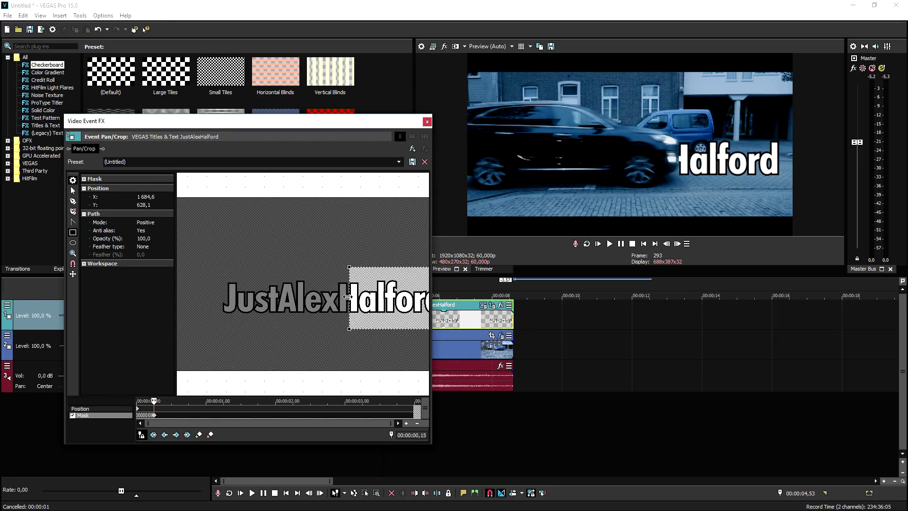
Step: Keep tracking the car each frame, hiding letters until only 'ord' remains visible
click(677, 243)
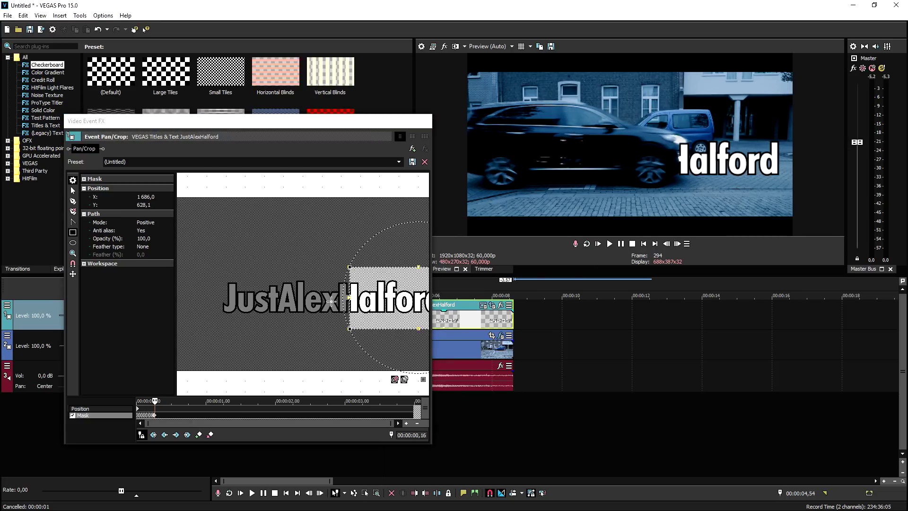
mouse_move(349, 297)
mouse_down()
mouse_move(365, 297)
mouse_move(356, 296)
mouse_up()
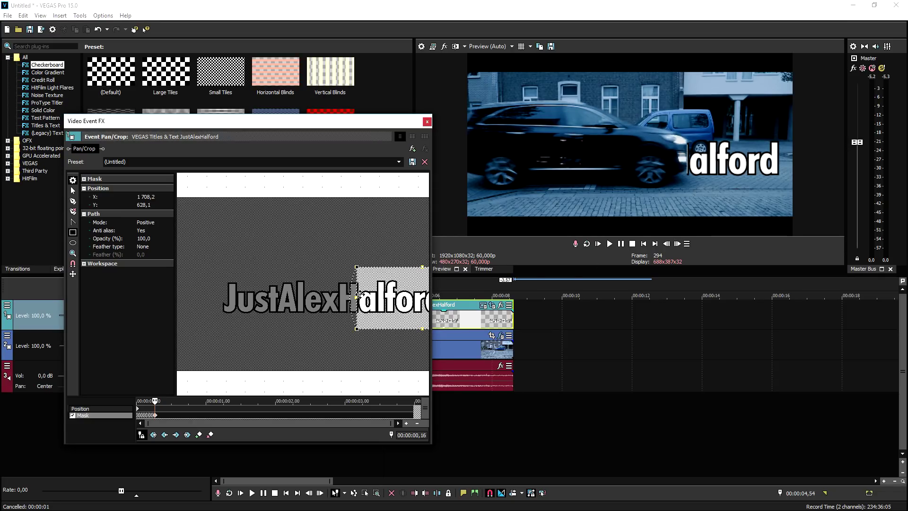
click(677, 243)
mouse_move(356, 296)
mouse_down()
mouse_move(381, 297)
mouse_move(368, 296)
mouse_up()
click(677, 243)
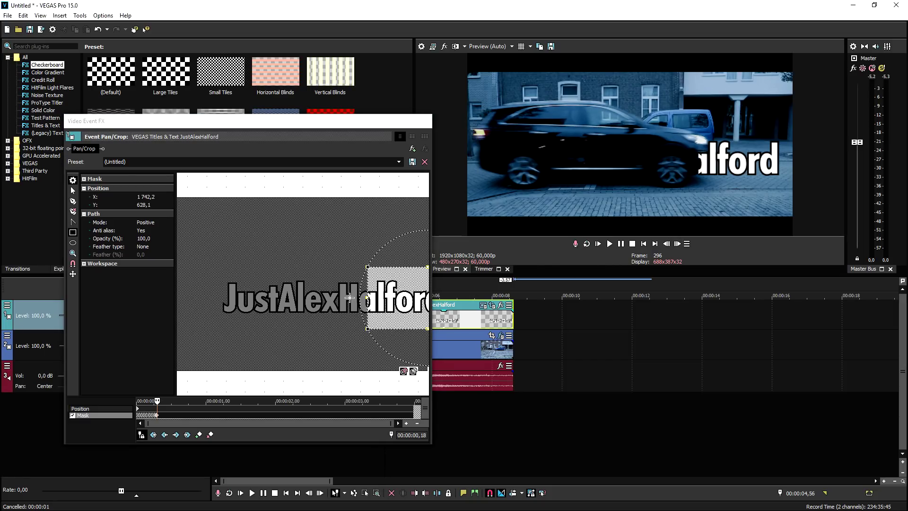
drag(365, 297, 381, 294)
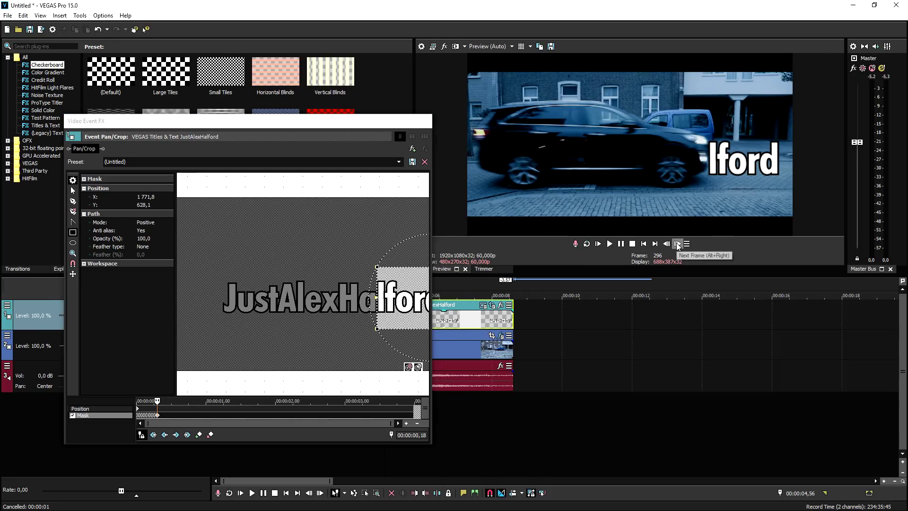
click(677, 244)
drag(378, 299, 391, 297)
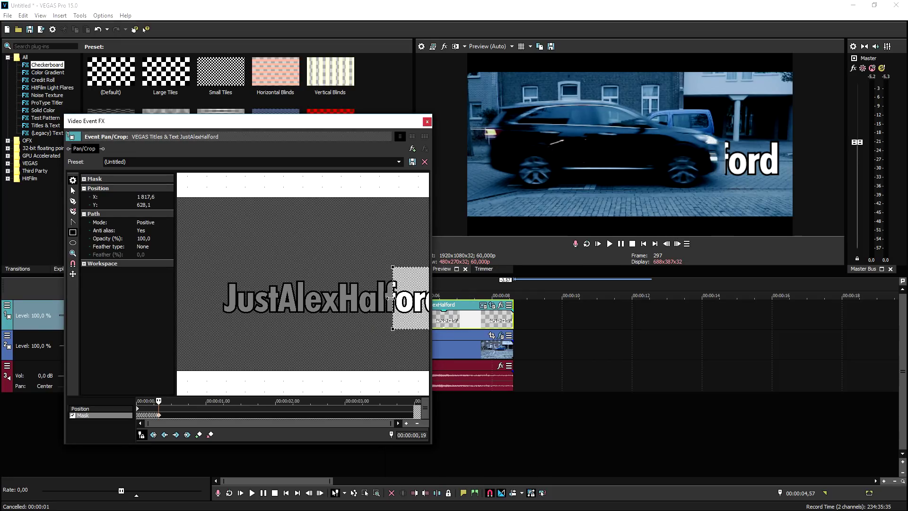
click(676, 243)
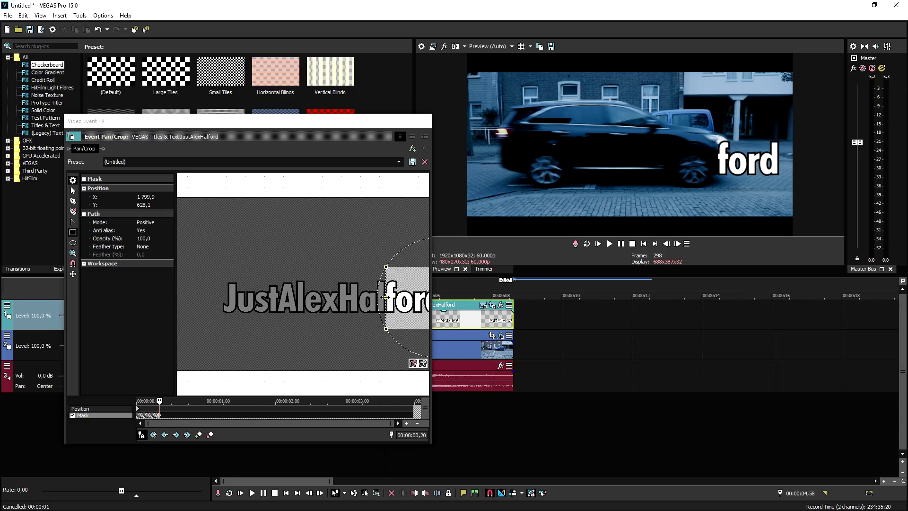
drag(386, 297, 399, 297)
Step: Track the final frames, trimming the title to 'rd', then 'd', until no letters remain
click(677, 243)
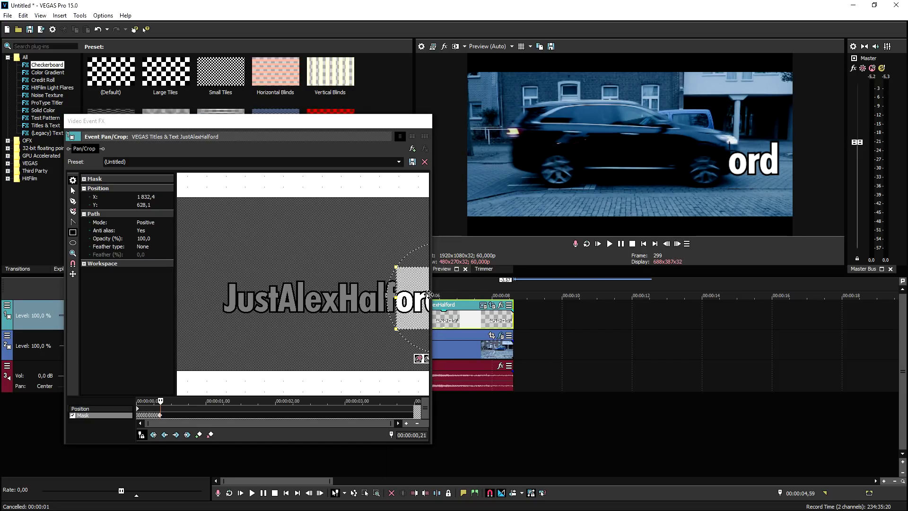
drag(396, 297, 407, 297)
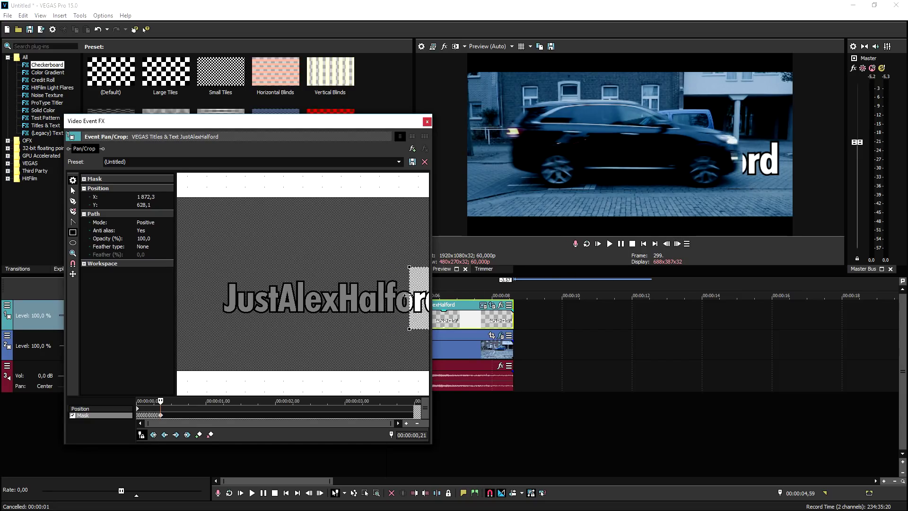
click(679, 244)
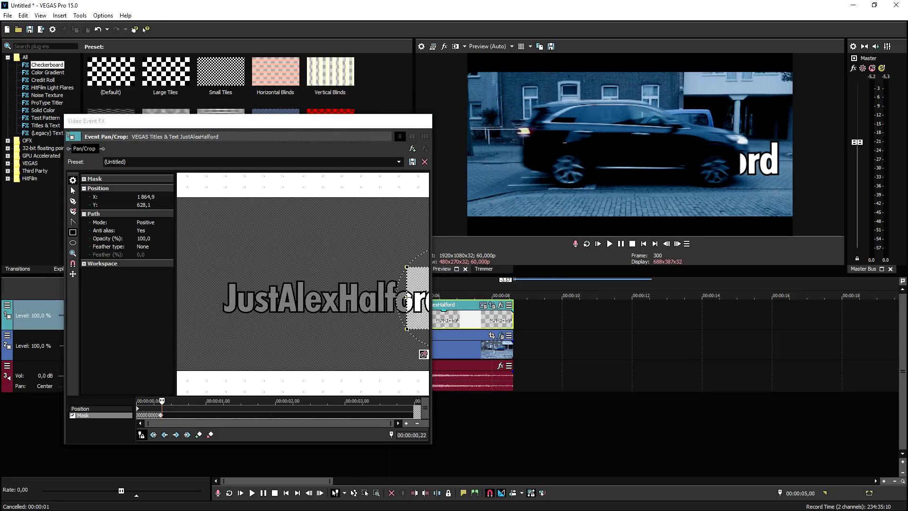
drag(407, 297, 423, 297)
click(678, 244)
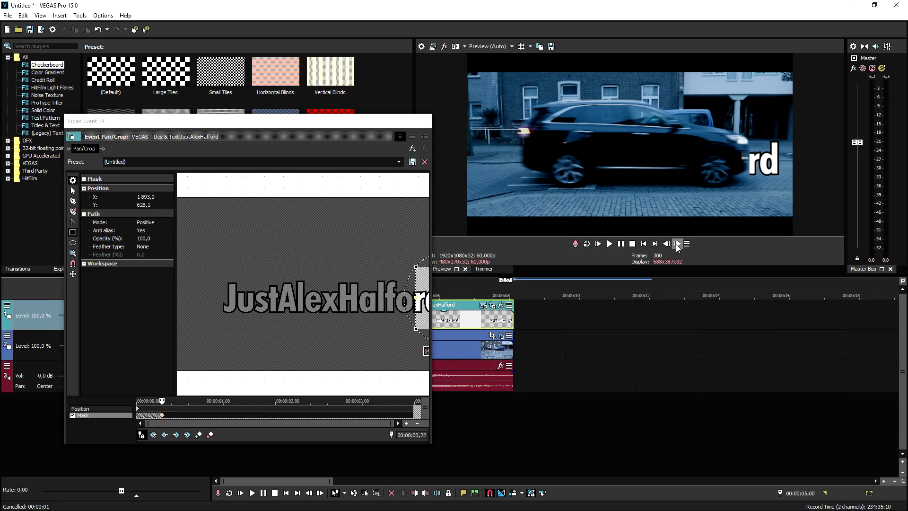
drag(416, 296, 423, 297)
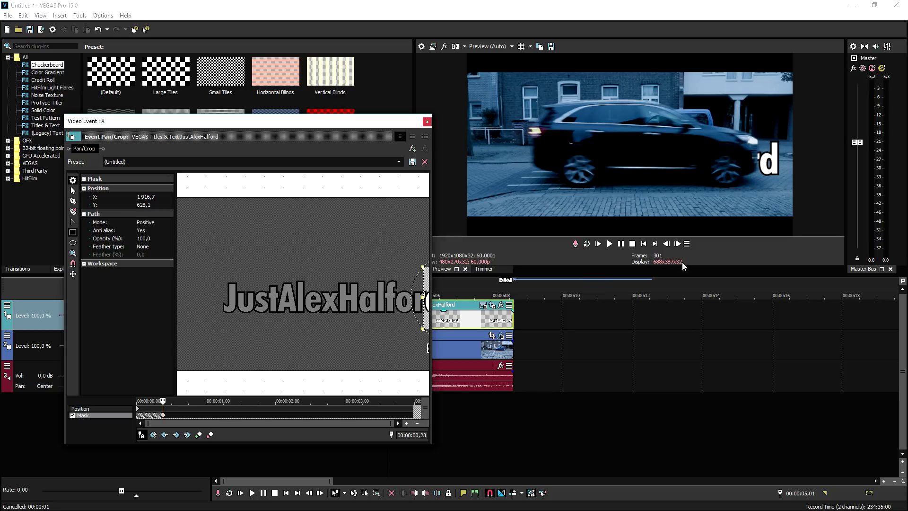
click(677, 246)
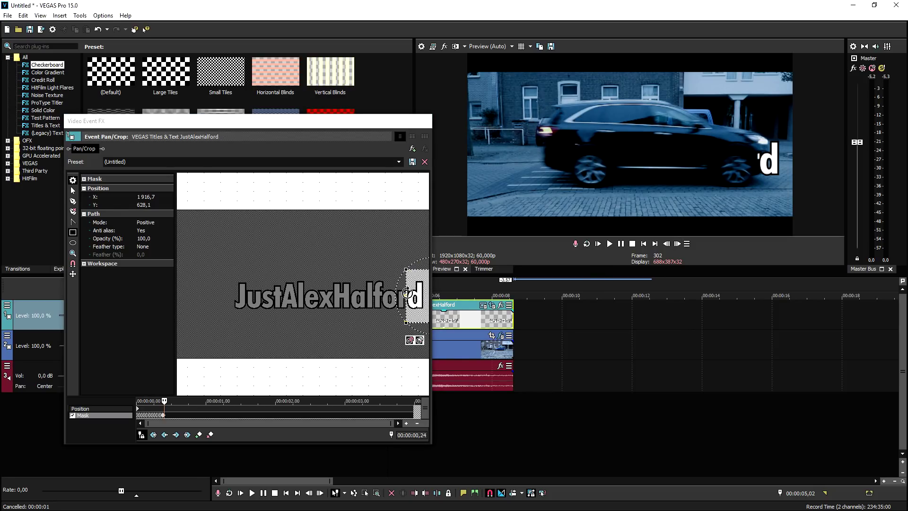
drag(406, 297, 419, 297)
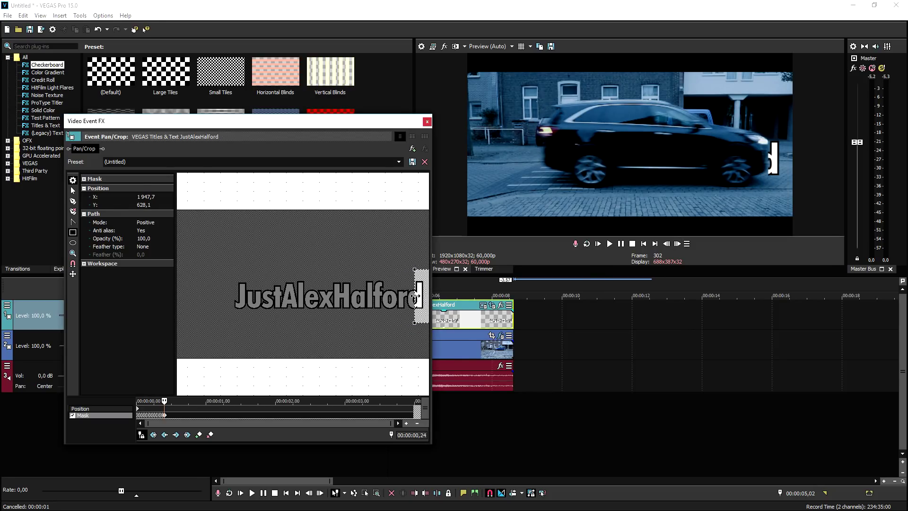
click(679, 244)
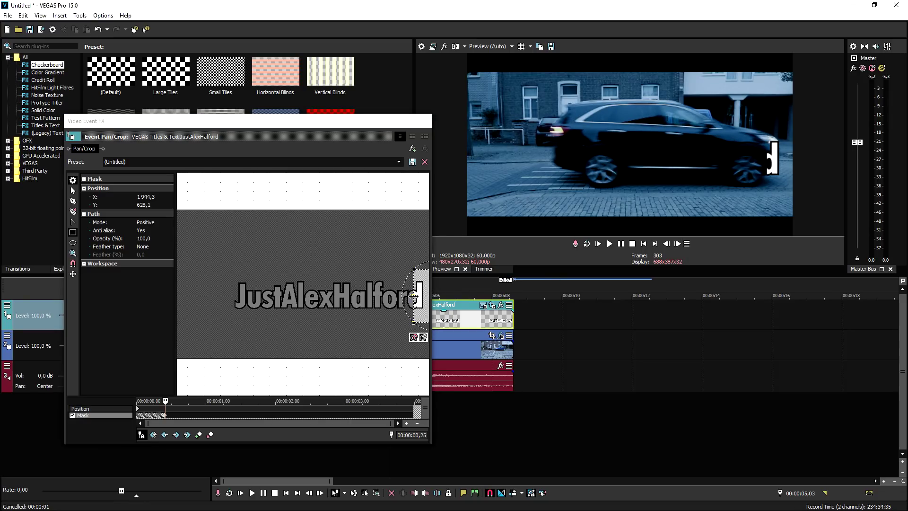
drag(414, 296, 424, 296)
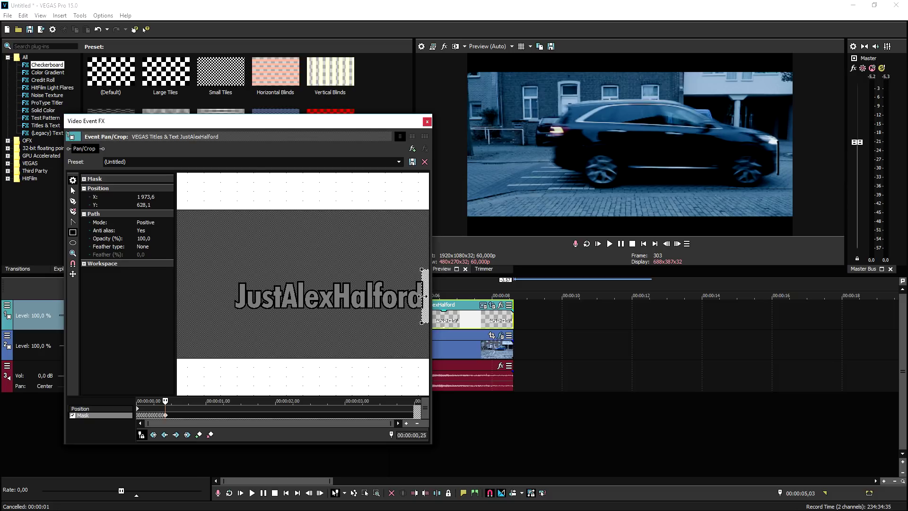
Step: Close the Event FX window, preview from the start, and extend the first title event to 00:00:00,00
click(427, 121)
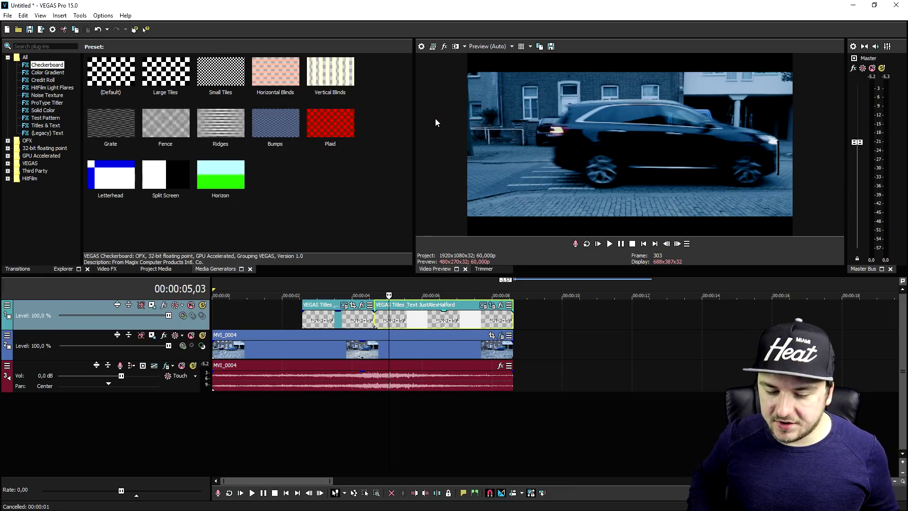
click(643, 244)
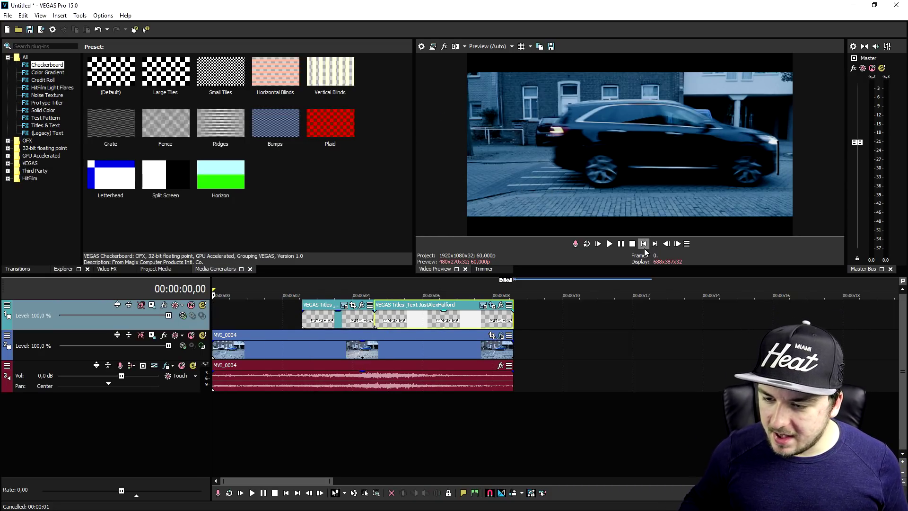
key(space)
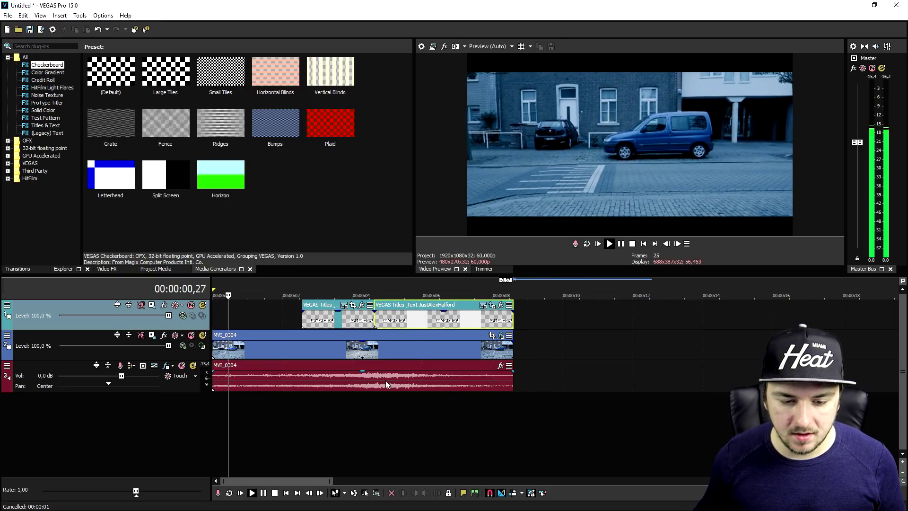
key(space)
drag(268, 317, 213, 318)
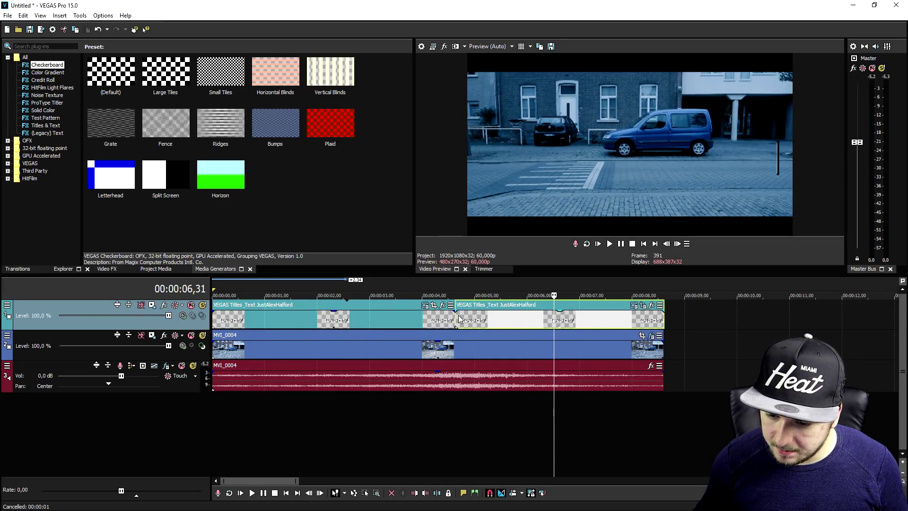
click(642, 306)
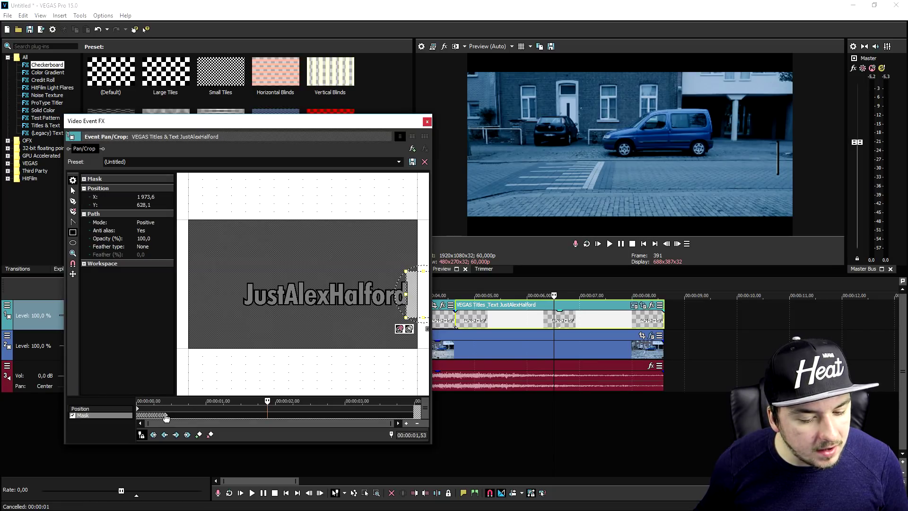
click(165, 416)
scroll(319, 418, up, 5)
click(293, 415)
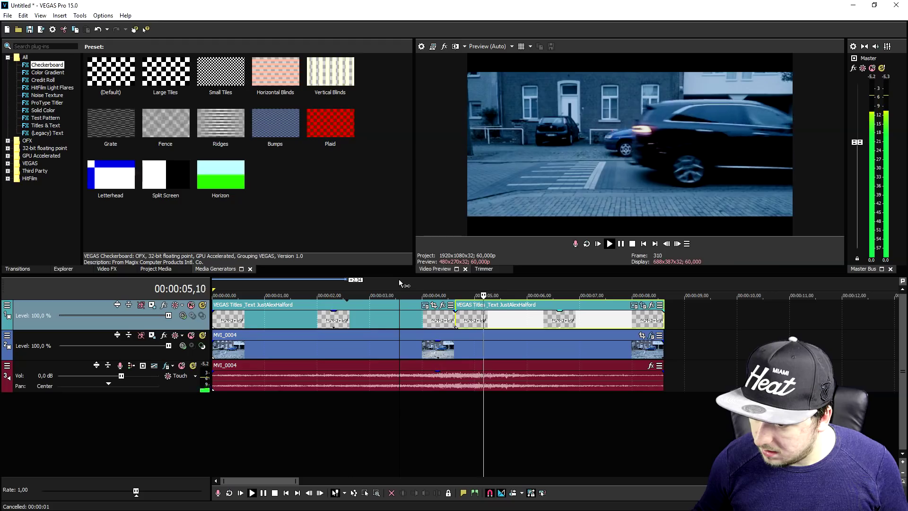
key(space)
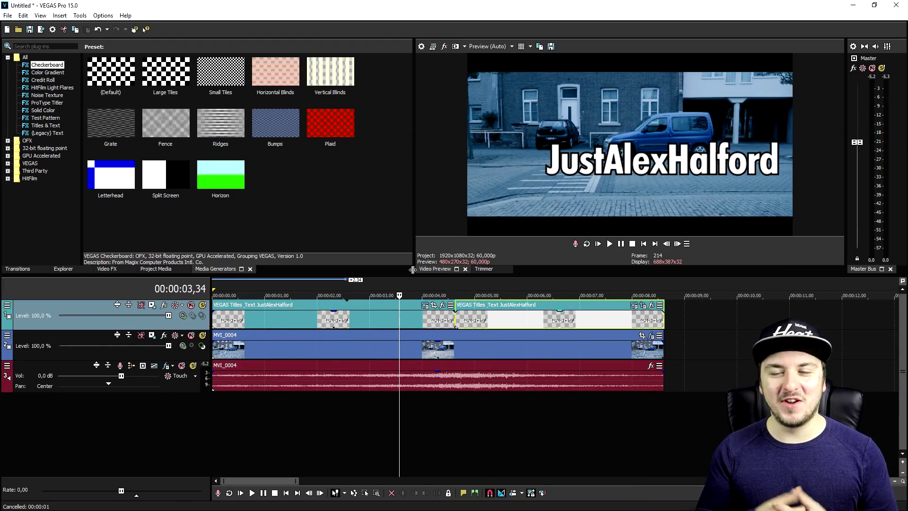